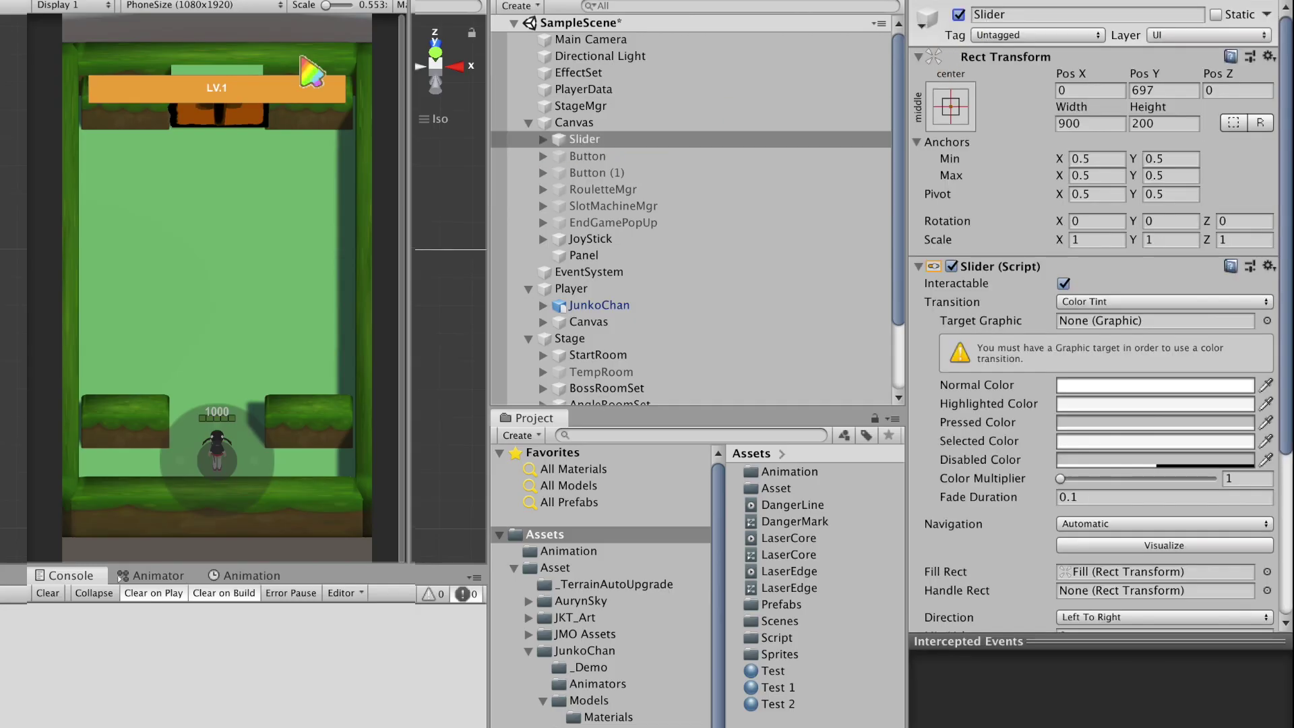
# - Duplicate the experience slider twice and name the copies BossHP and BossHPBack
pyautogui.hotkey('ctrl', 'd')
pyautogui.hotkey('ctrl', 'd')
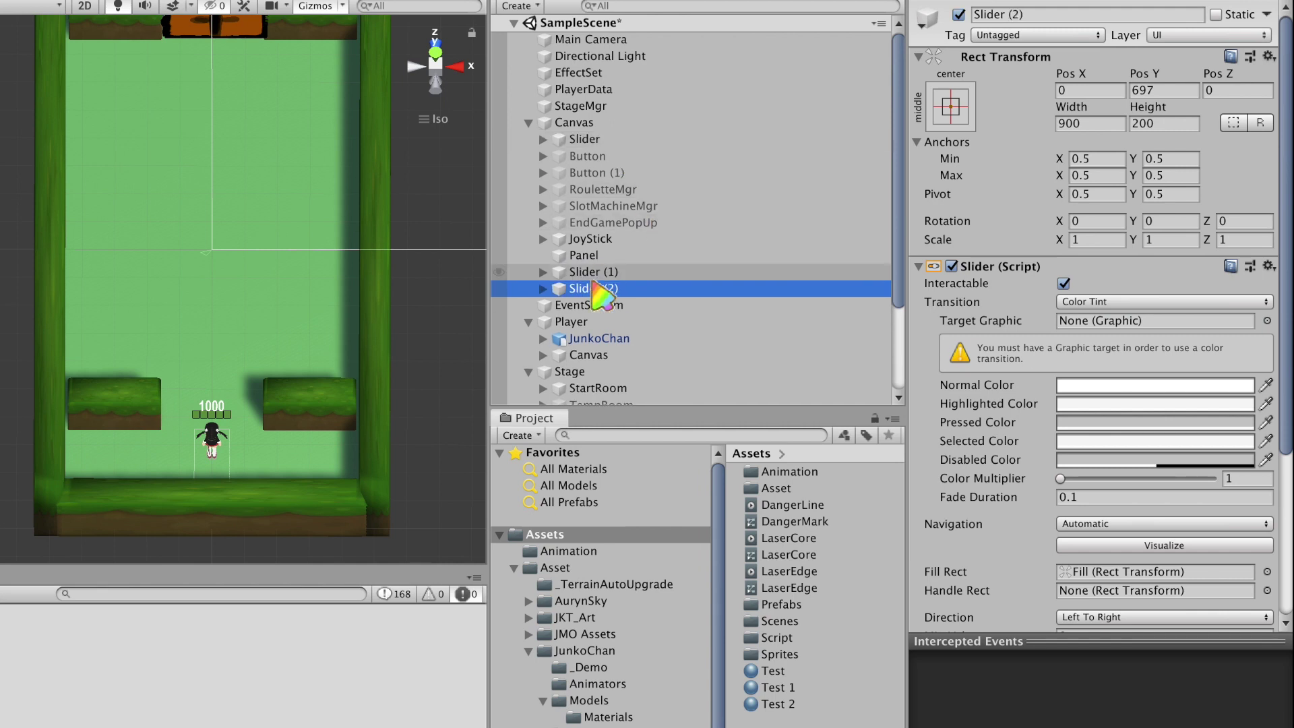
pyautogui.click(593, 288)
pyautogui.write('BossHP')
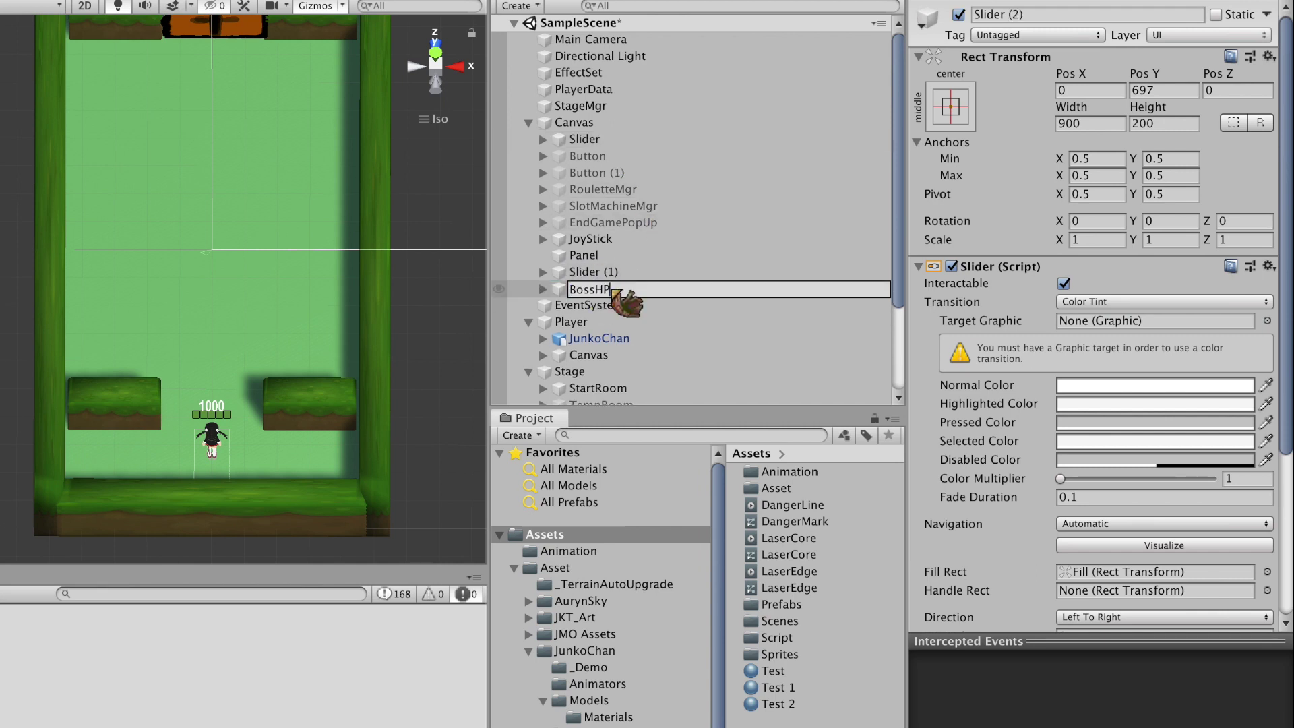
pyautogui.write('Back')
pyautogui.press('Return')
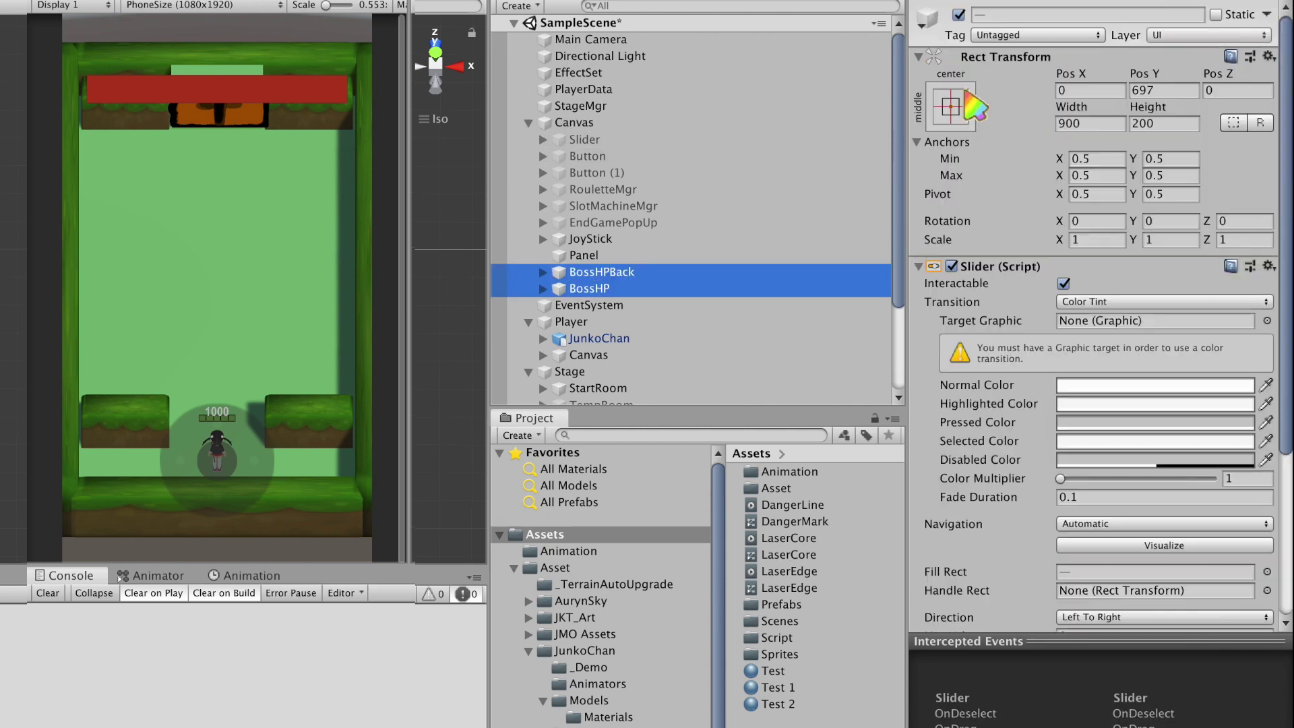
# - Enlarge the LV.1 text to font size 69 and assign it to UI Controller's Player Lv Text
pyautogui.click(958, 14)
pyautogui.click(585, 139)
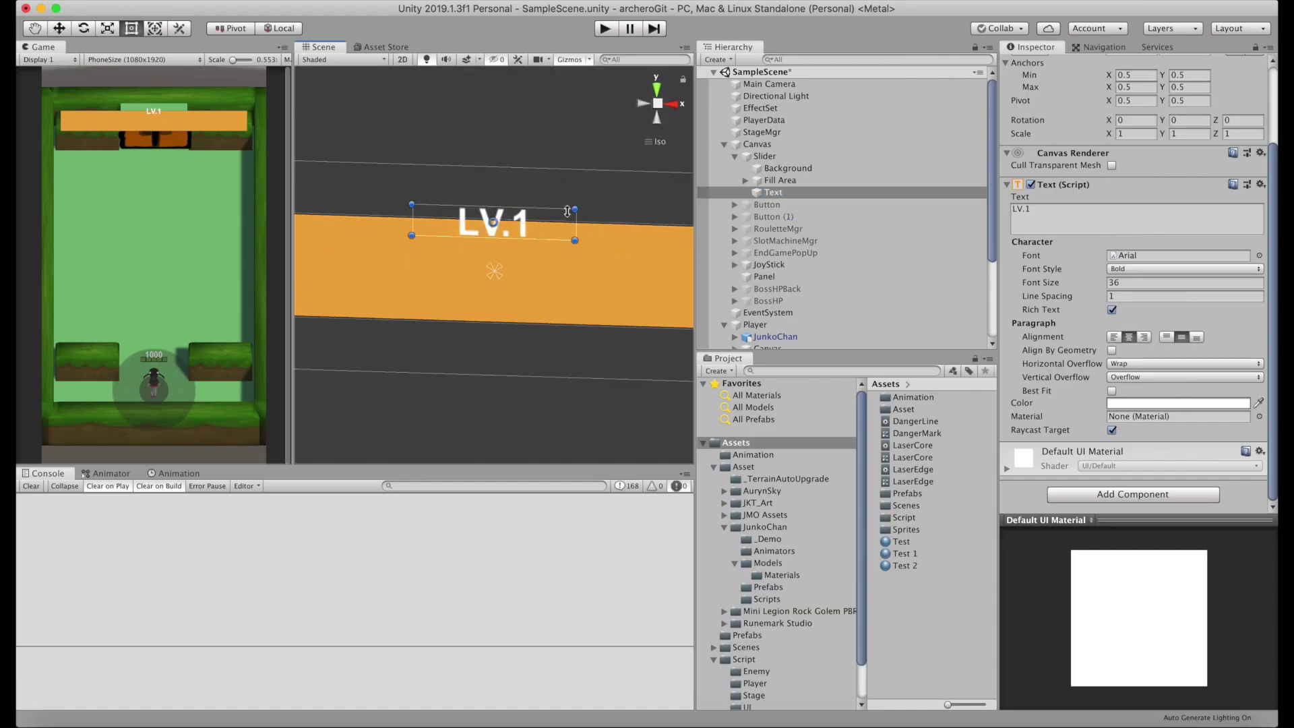
pyautogui.moveTo(567, 211); pyautogui.dragTo(618, 192)
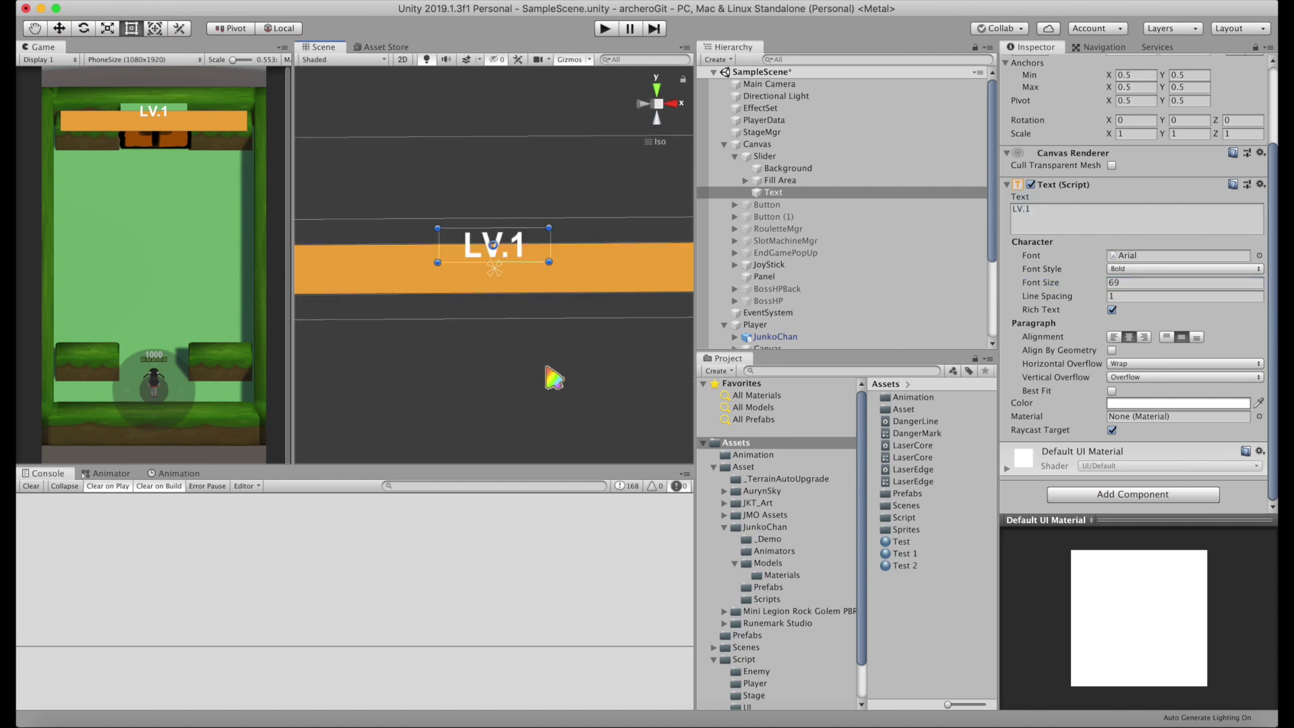
pyautogui.click(757, 144)
pyautogui.moveTo(773, 192); pyautogui.dragTo(1148, 434)
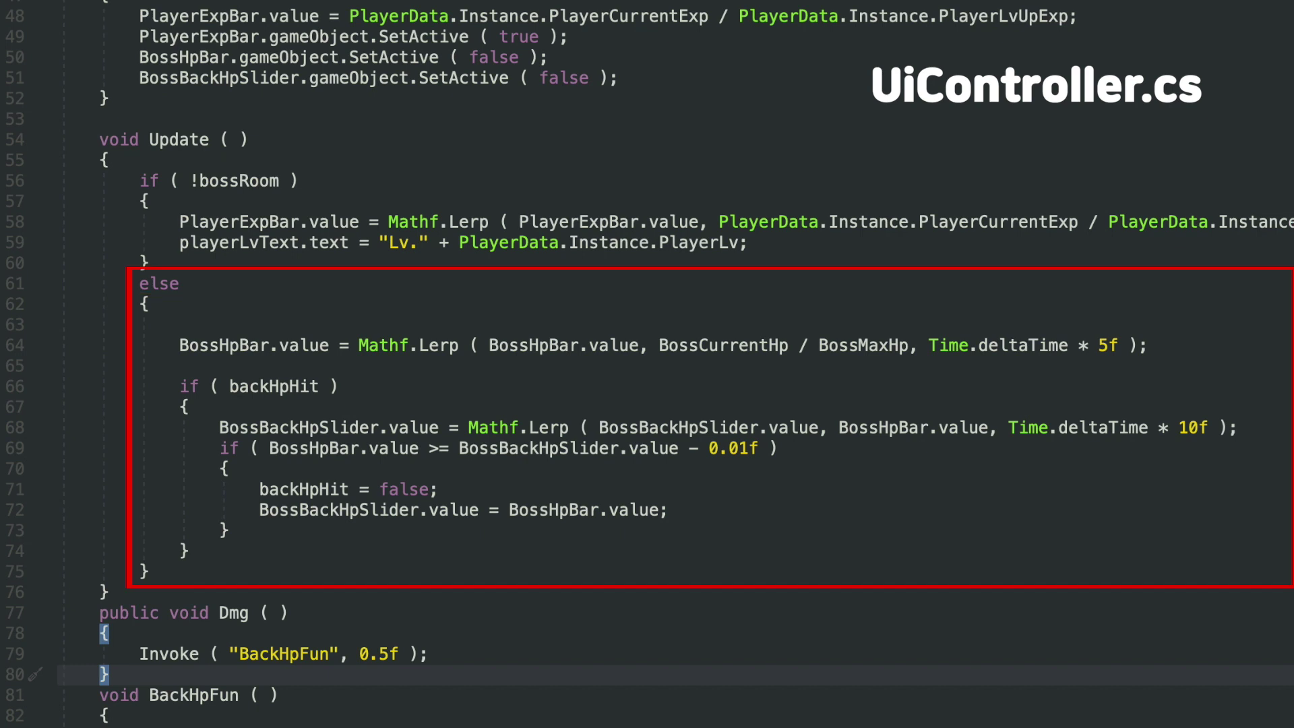
# - Read through the boss HP bar code after CheckBossRoom in UiController.cs
pyautogui.scroll(-7, 540, 515)
pyautogui.scroll(-4, 413, 370)
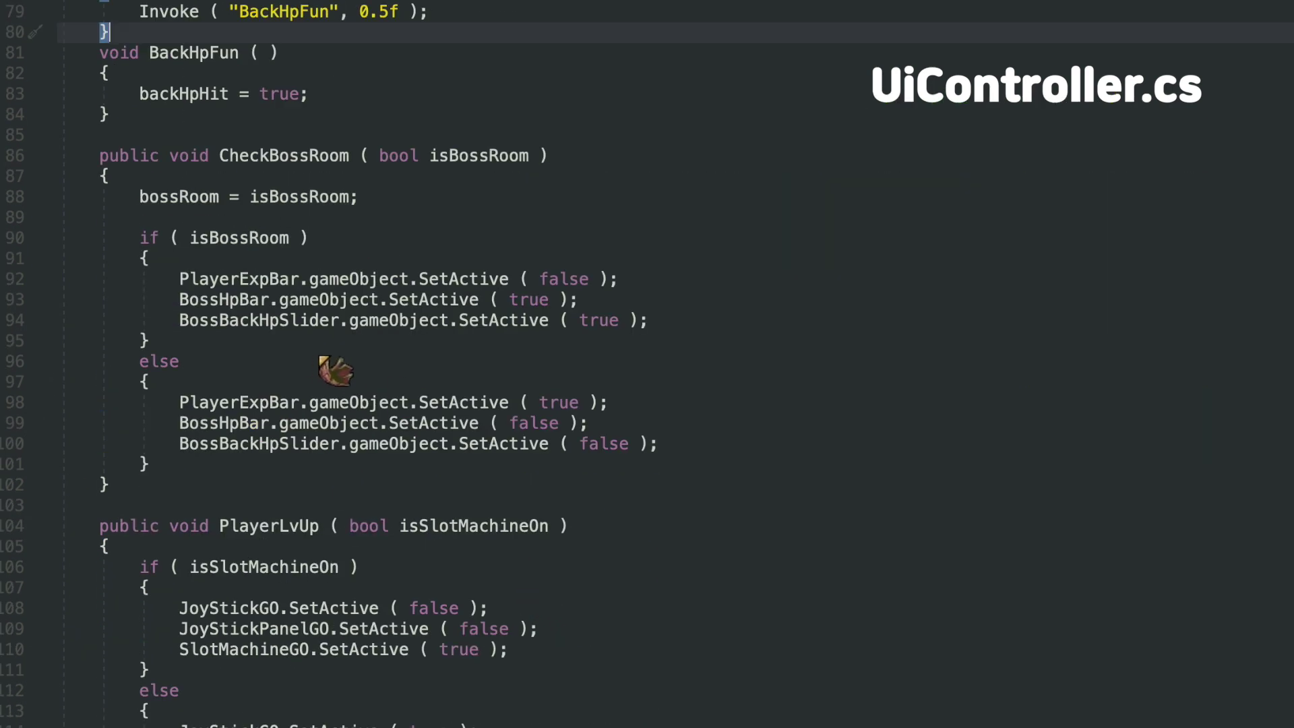
pyautogui.click(306, 506)
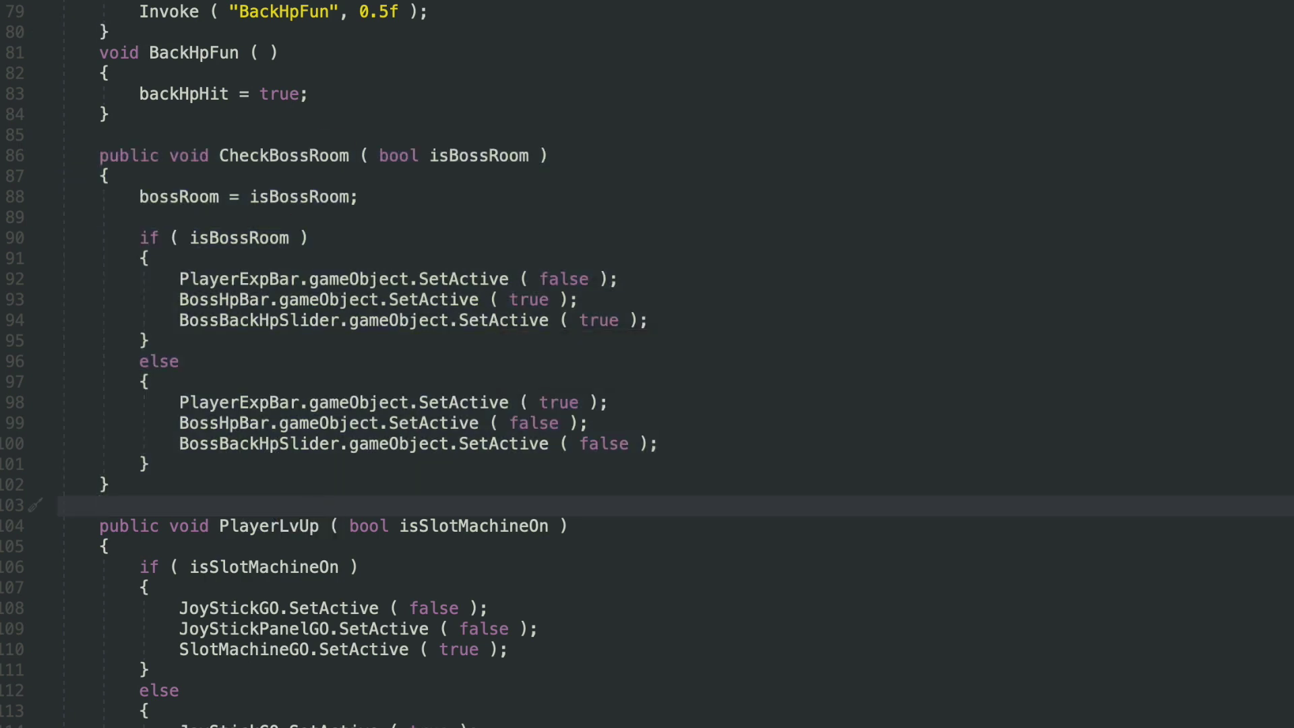
pyautogui.click(734, 472)
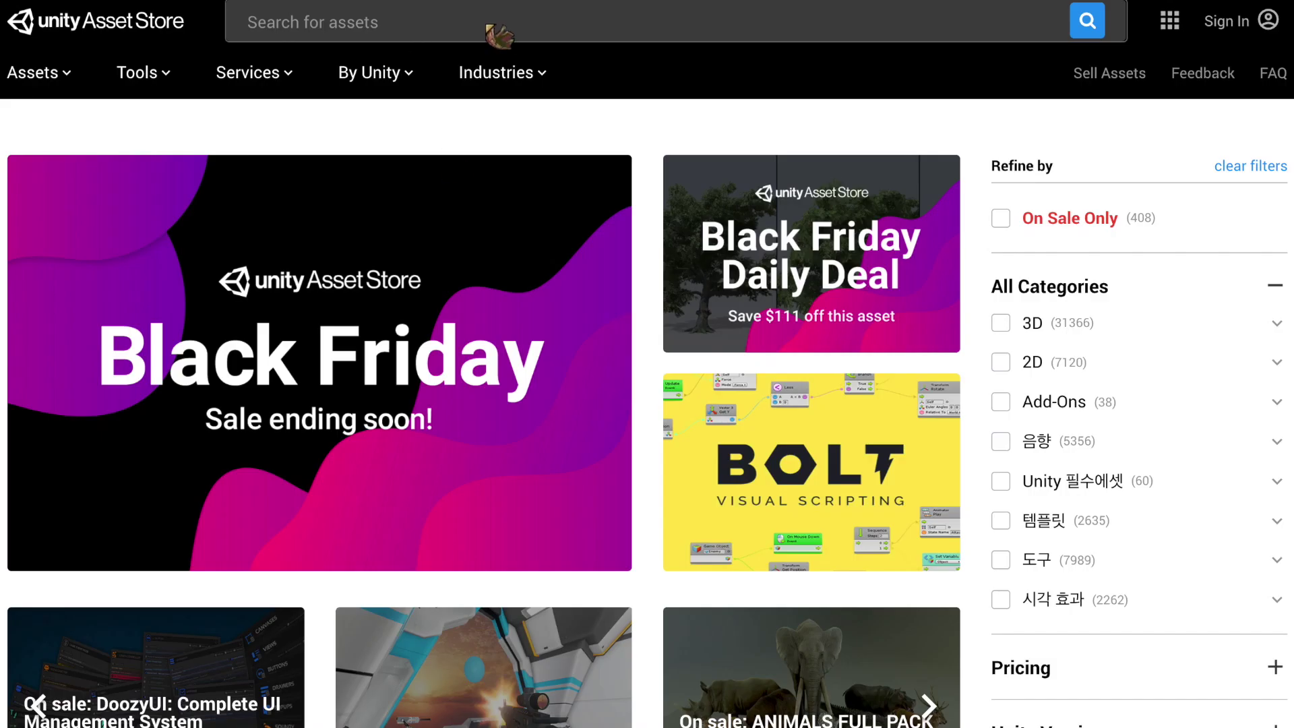
pyautogui.scroll(-7, 647, 188)
# - Rerun the recent 'Pbr golem' Asset Store search and scroll its results
pyautogui.click(411, 21)
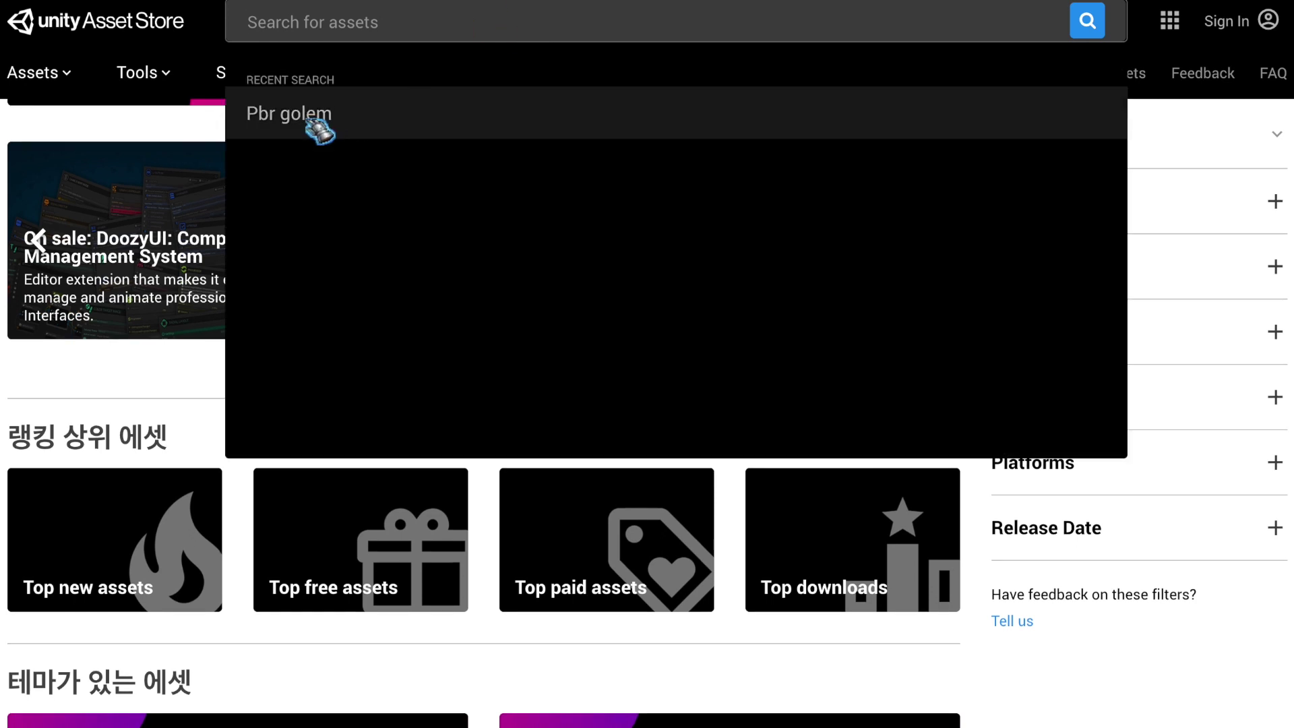
pyautogui.click(306, 124)
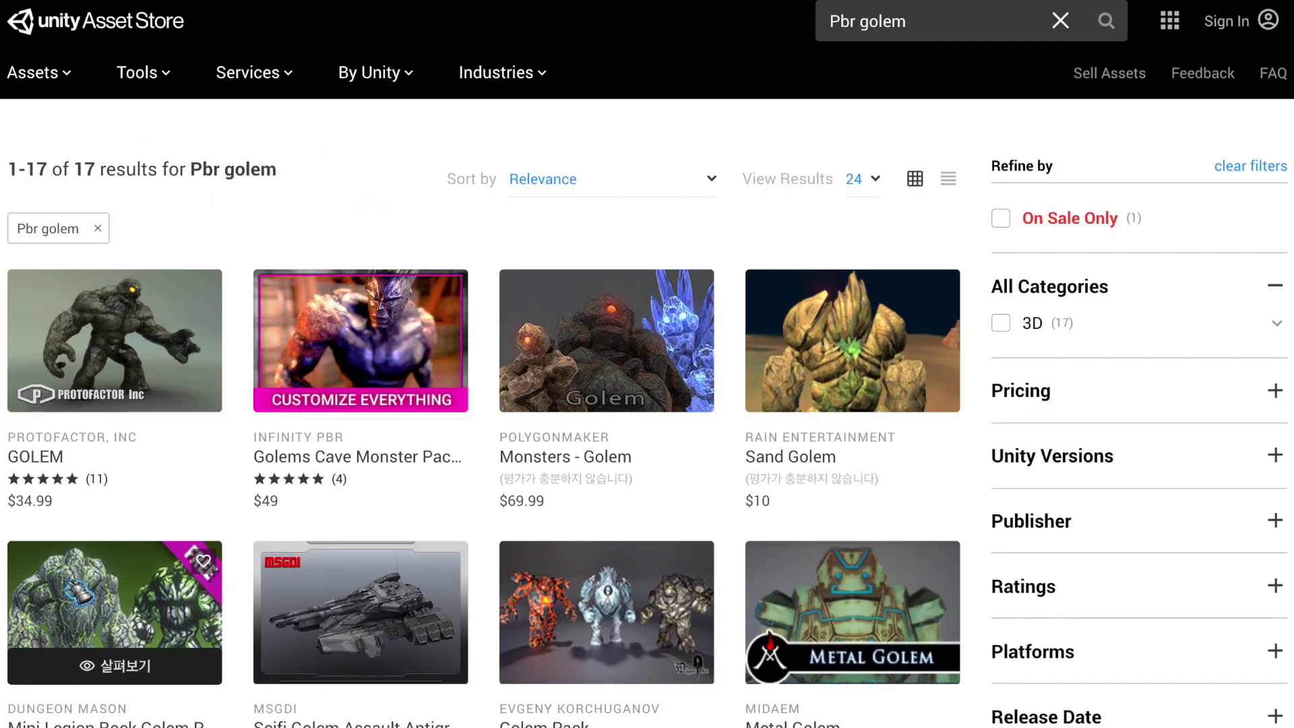
pyautogui.scroll(-3, 483, 404)
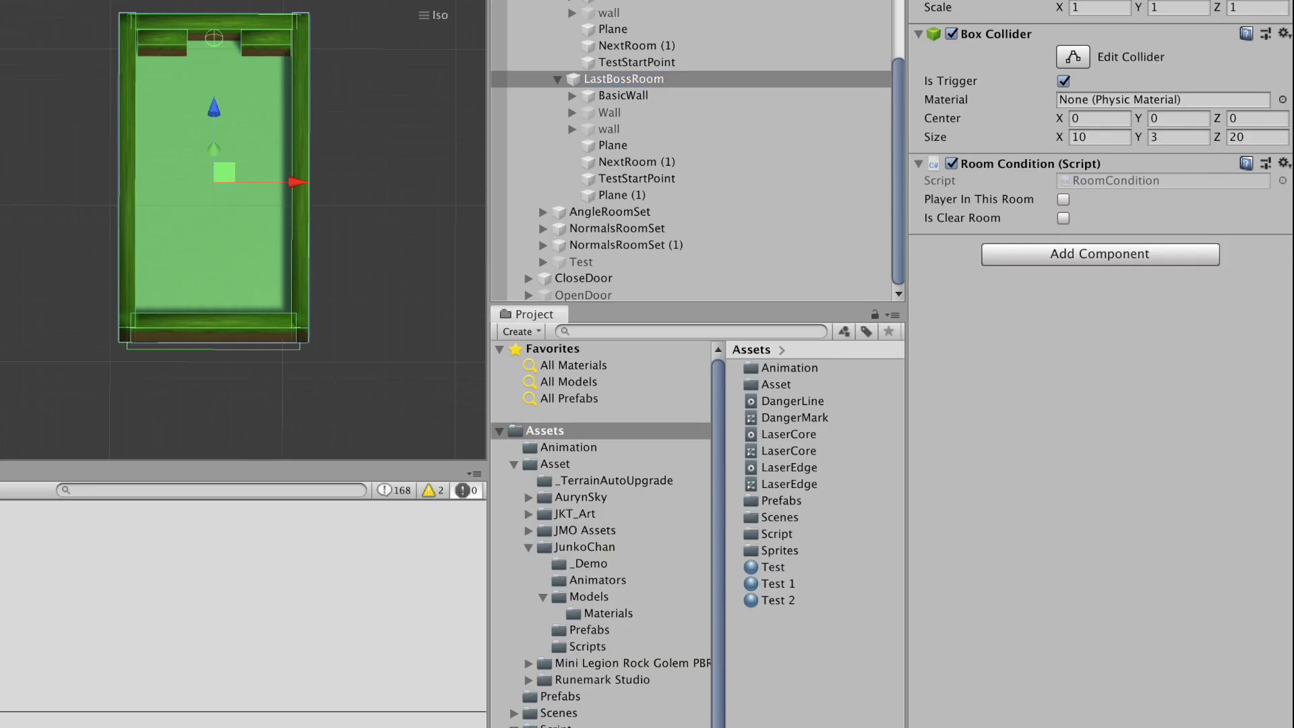
# - Place the PBR_Golem prefab inside LastBossRoom and unpack it
pyautogui.click(529, 546)
pyautogui.click(626, 564)
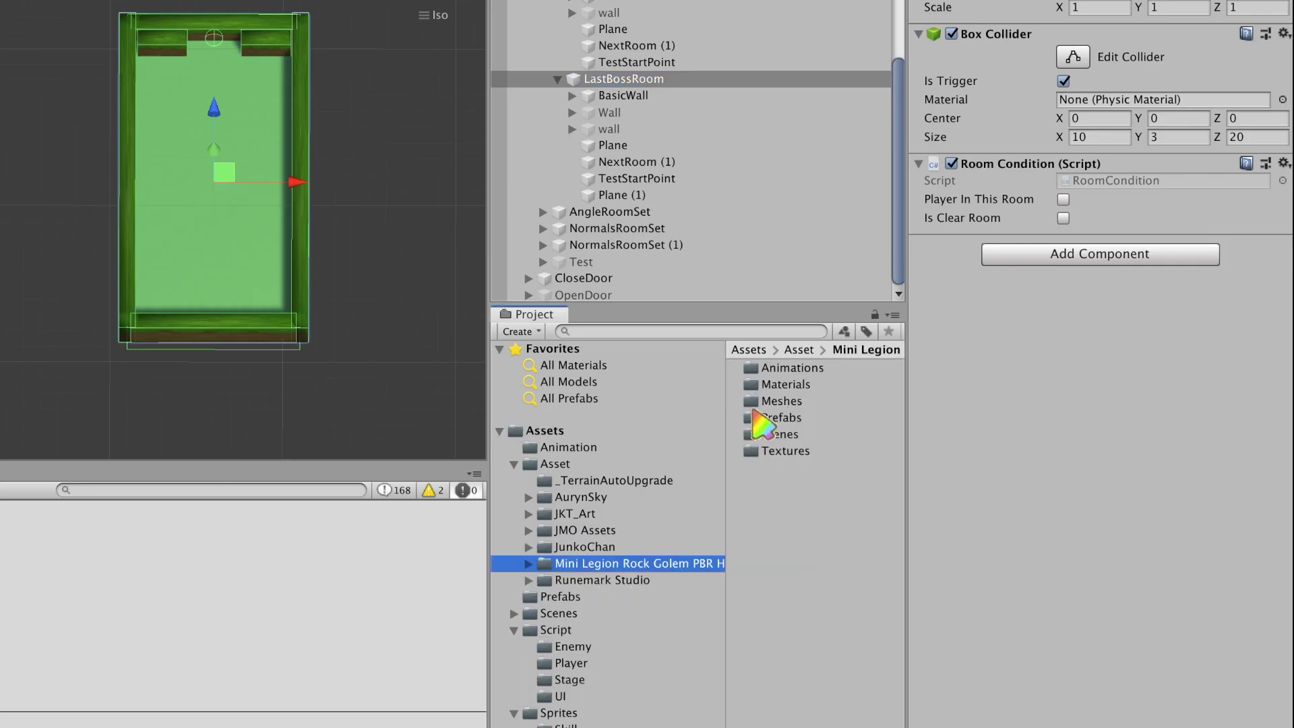
pyautogui.doubleClick(778, 418)
pyautogui.moveTo(792, 401); pyautogui.dragTo(610, 226)
pyautogui.rightClick(627, 211)
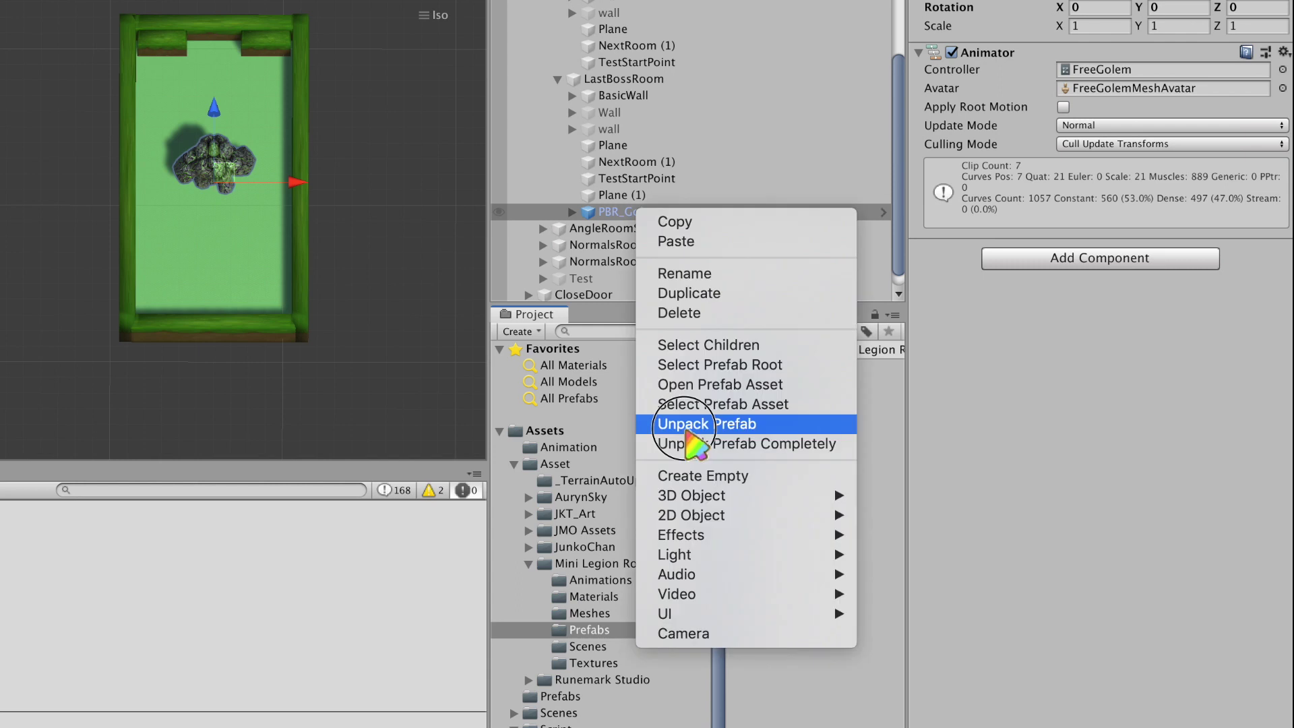
pyautogui.click(647, 420)
# - Create an empty LastBoss object in LastBossRoom and nest PBR_Golem under it
pyautogui.rightClick(631, 78)
pyautogui.click(709, 268)
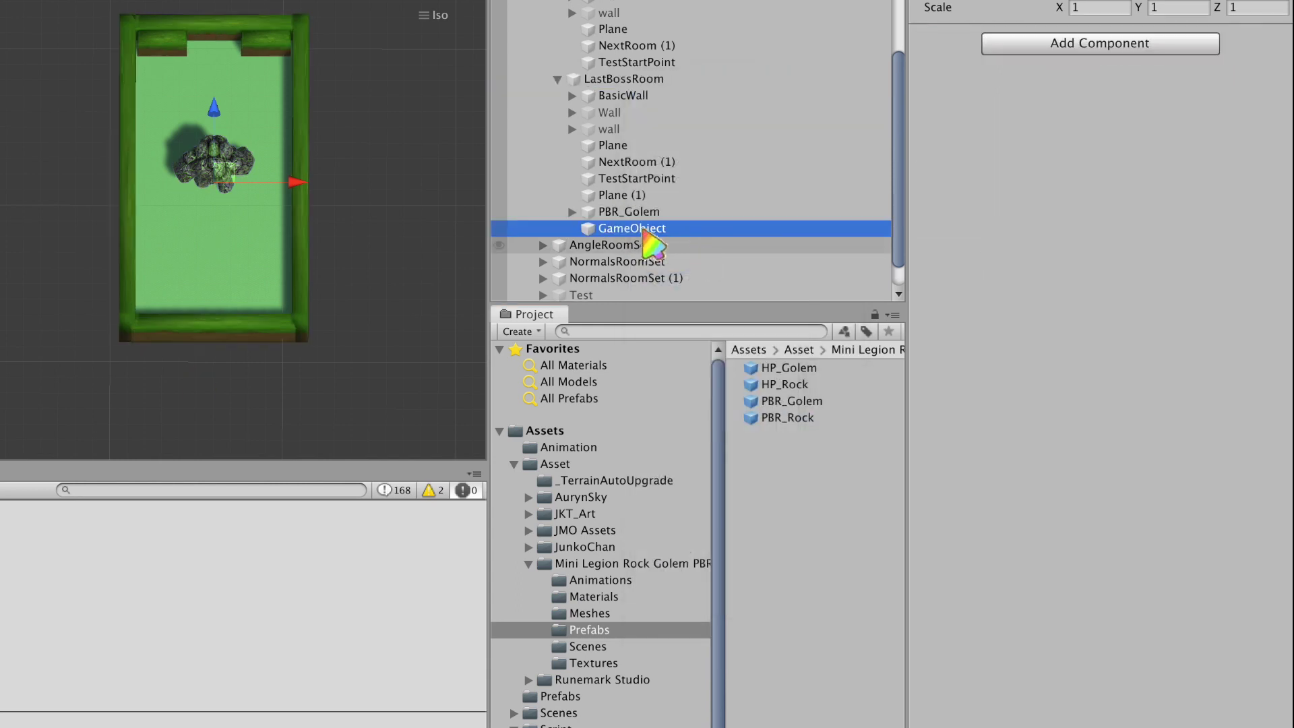
pyautogui.click(649, 229)
pyautogui.write('LastBo')
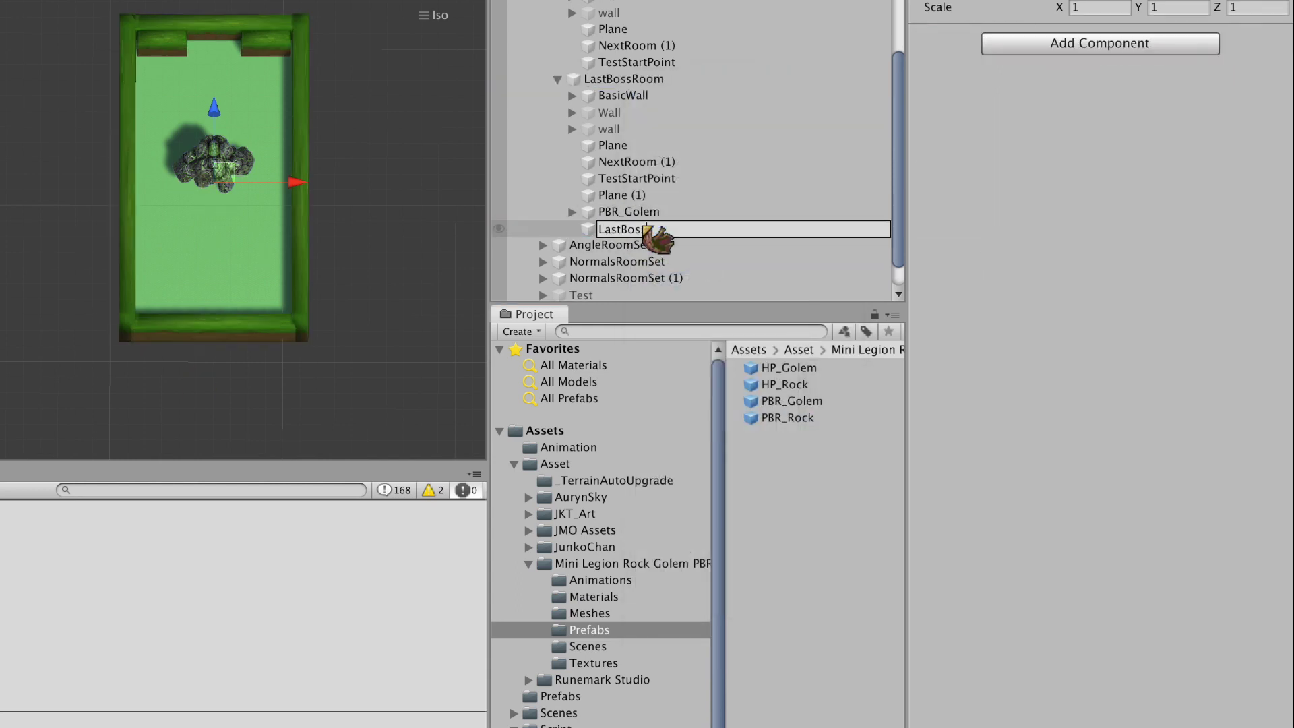
pyautogui.write('s')
pyautogui.press('Return')
pyautogui.moveTo(623, 211); pyautogui.dragTo(641, 228)
pyautogui.click(647, 213)
pyautogui.click(644, 228)
# - Add a Rigidbody and a Capsule Collider with center height 2 to the golem
pyautogui.click(1100, 239)
pyautogui.write('Ri')
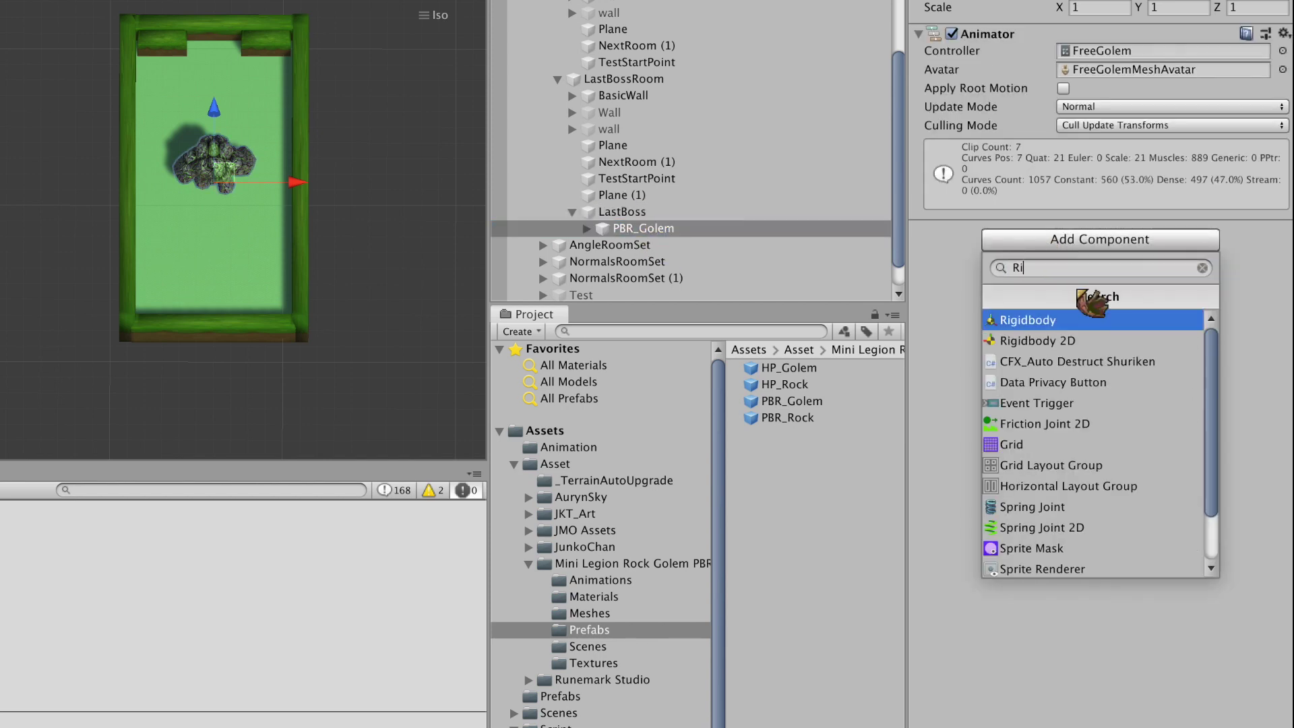
pyautogui.press('Return')
pyautogui.click(1100, 469)
pyautogui.write('Col')
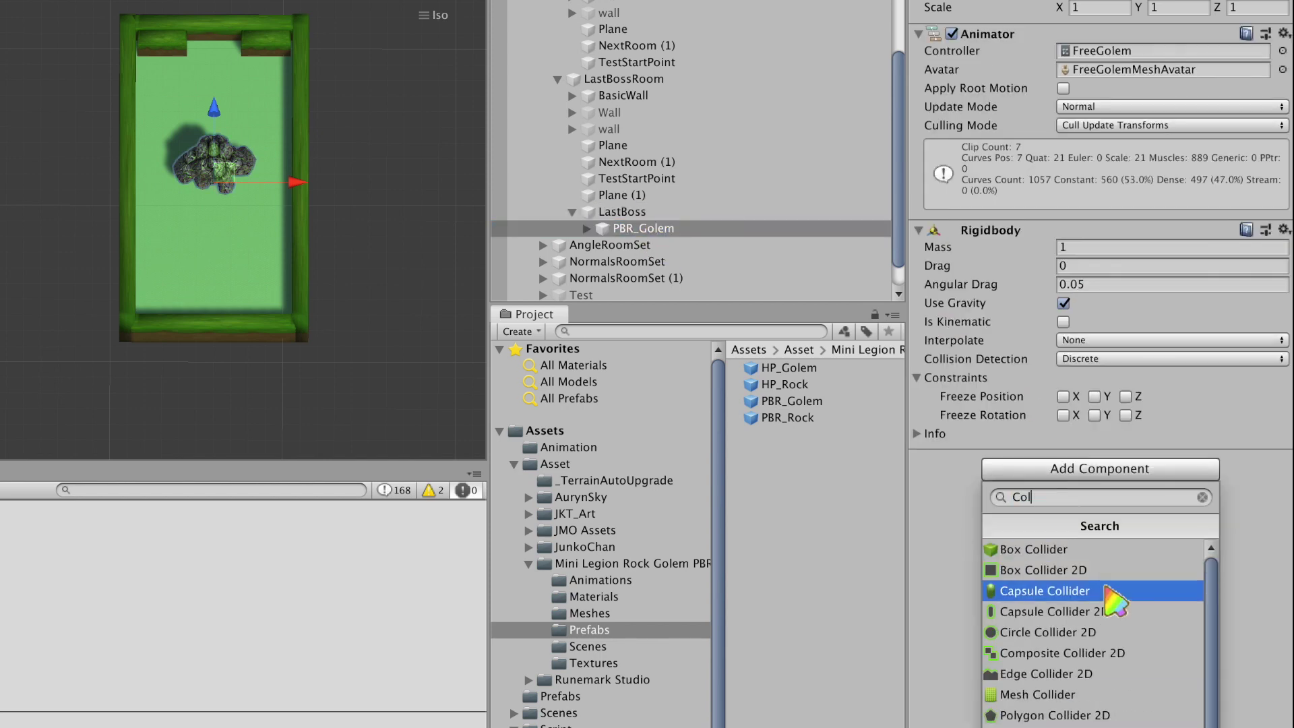
pyautogui.click(1105, 591)
pyautogui.click(1179, 543)
pyautogui.write('2')
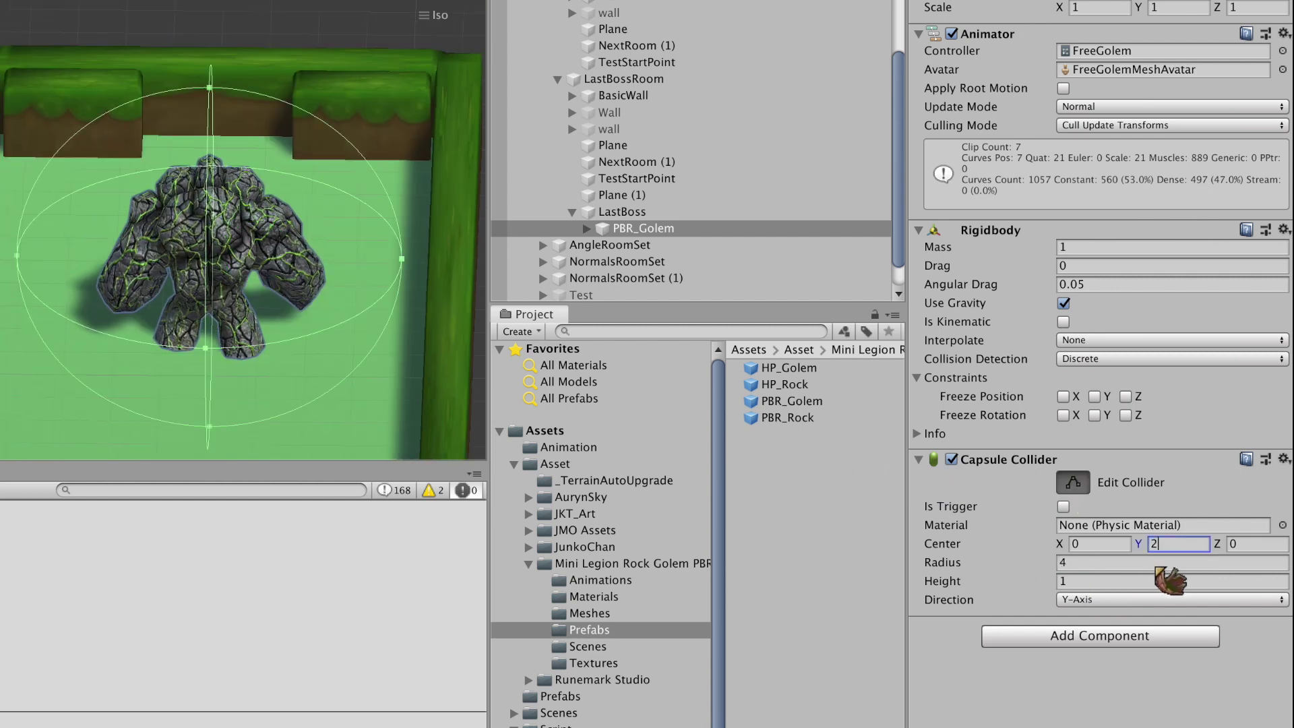
# - Set the golem's Rigidbody mass to 1000 with Continuous collision detection
pyautogui.click(1149, 247)
pyautogui.write('1000')
pyautogui.click(1133, 359)
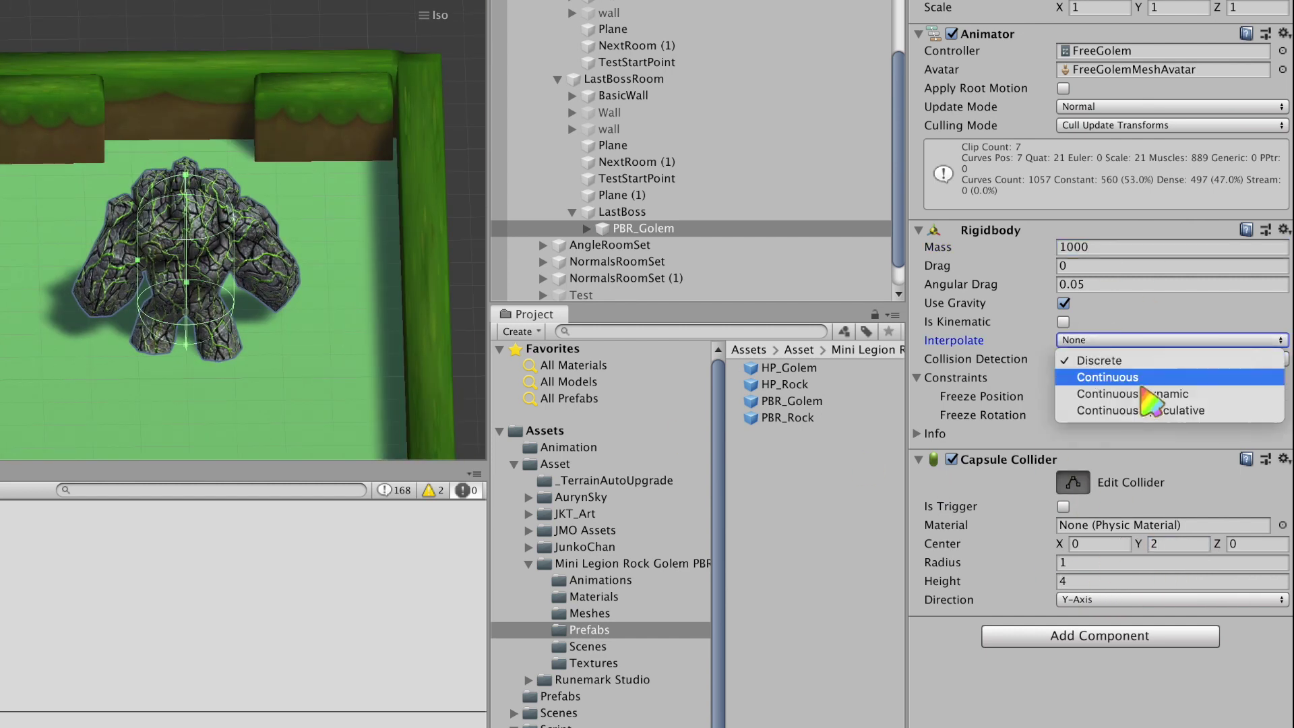
pyautogui.click(1140, 382)
pyautogui.click(616, 314)
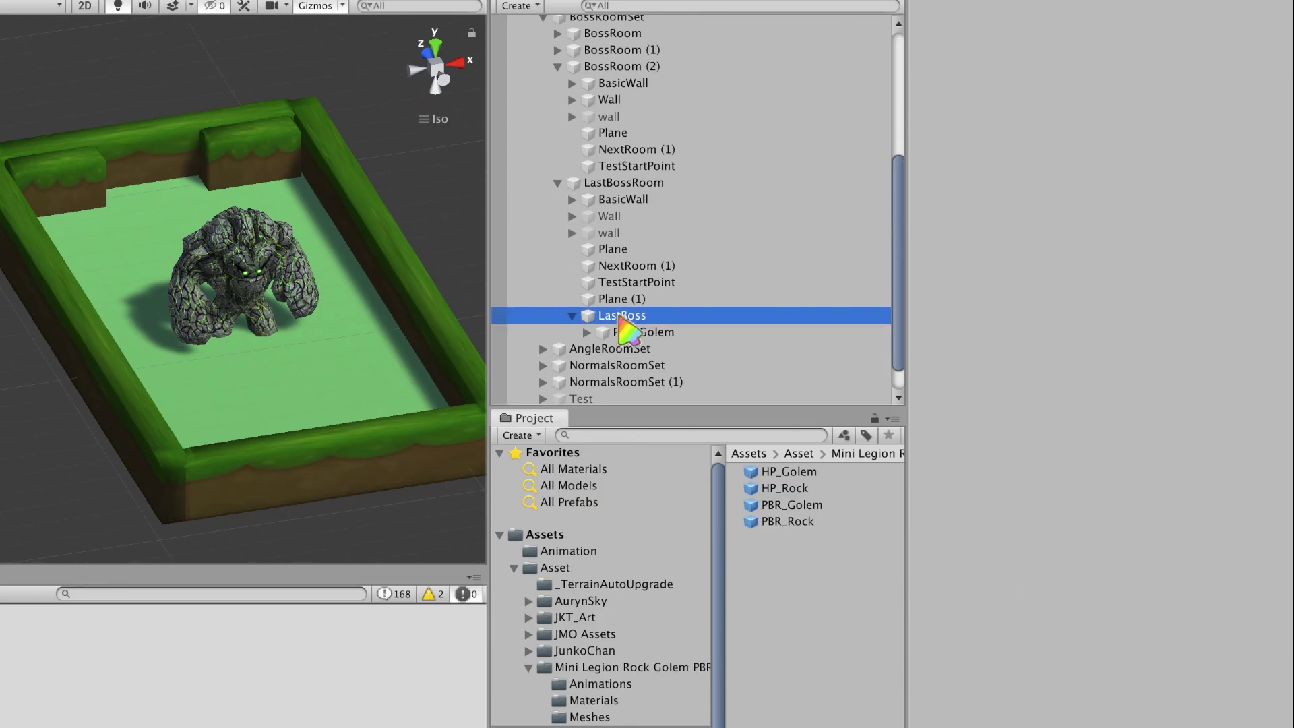
# - Add a golem child with a radius-2 trigger Sphere Collider, tagged BossMeleeAtk on the Enemy layer
pyautogui.click(634, 291)
pyautogui.rightClick(649, 289)
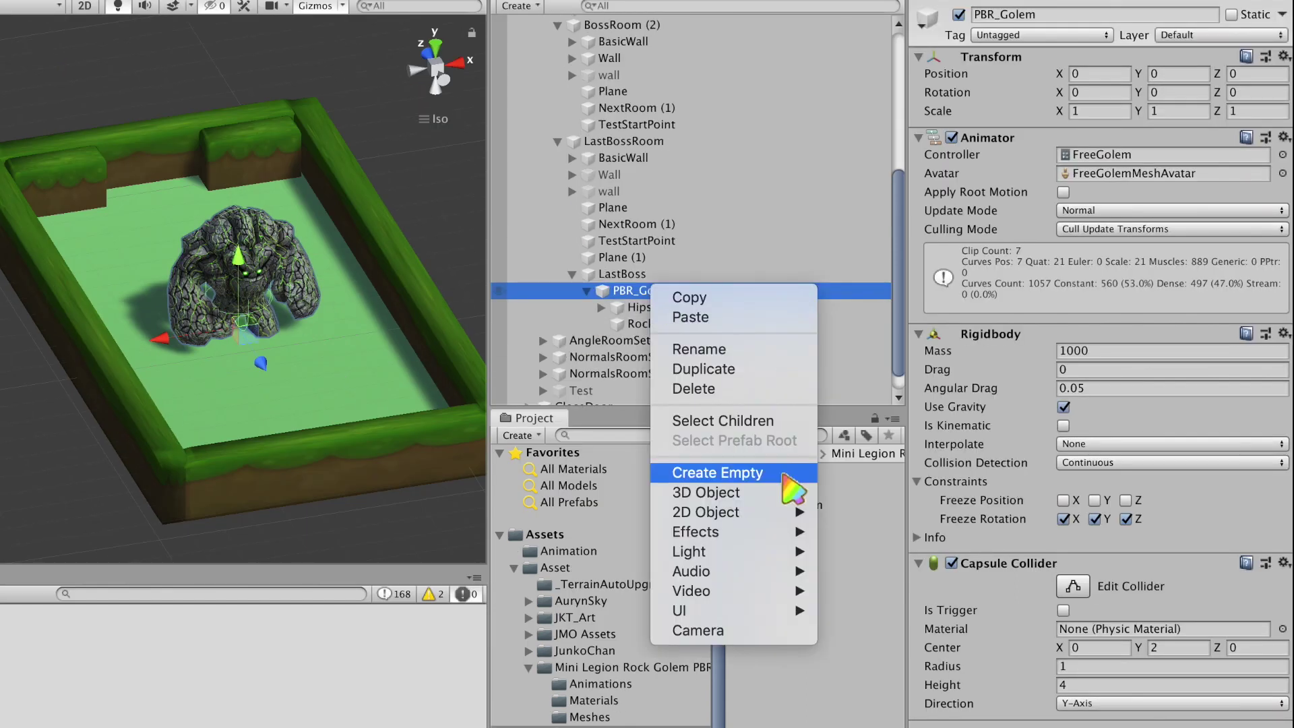
pyautogui.click(784, 474)
pyautogui.click(1052, 146)
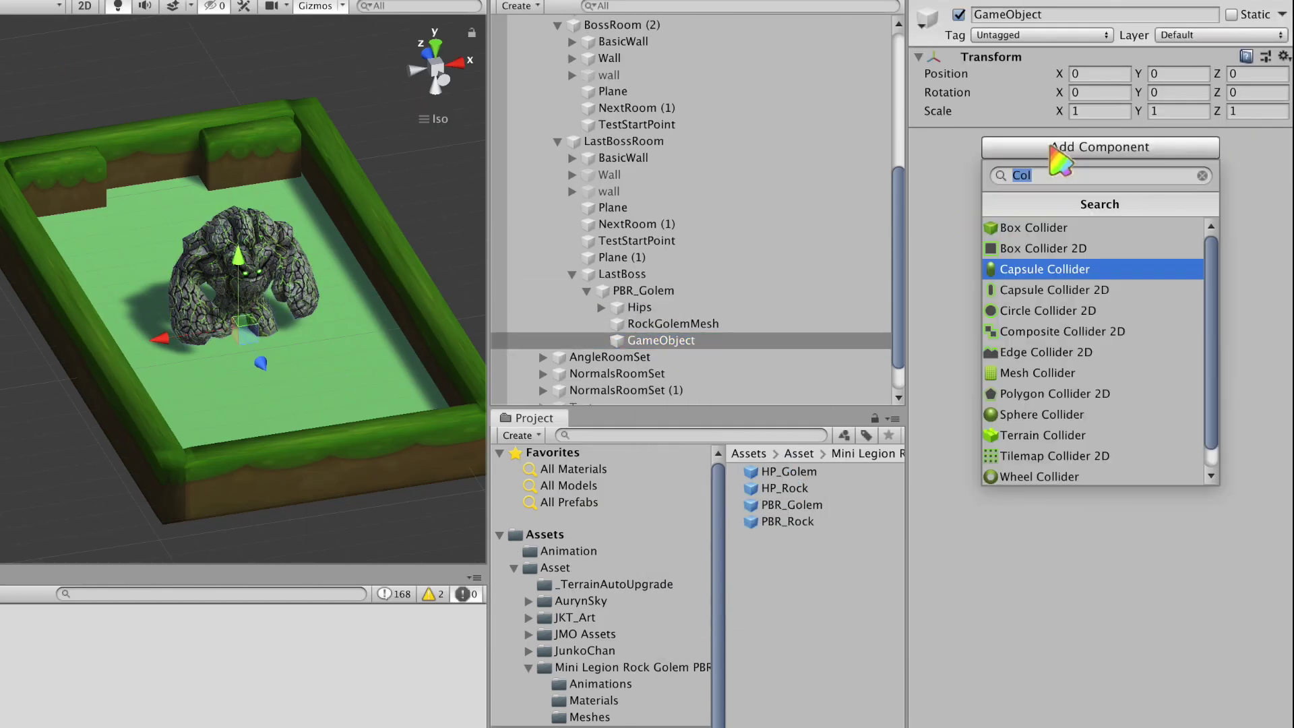
pyautogui.click(1069, 415)
pyautogui.write('2')
pyautogui.click(1165, 222)
pyautogui.write('2')
pyautogui.click(1064, 185)
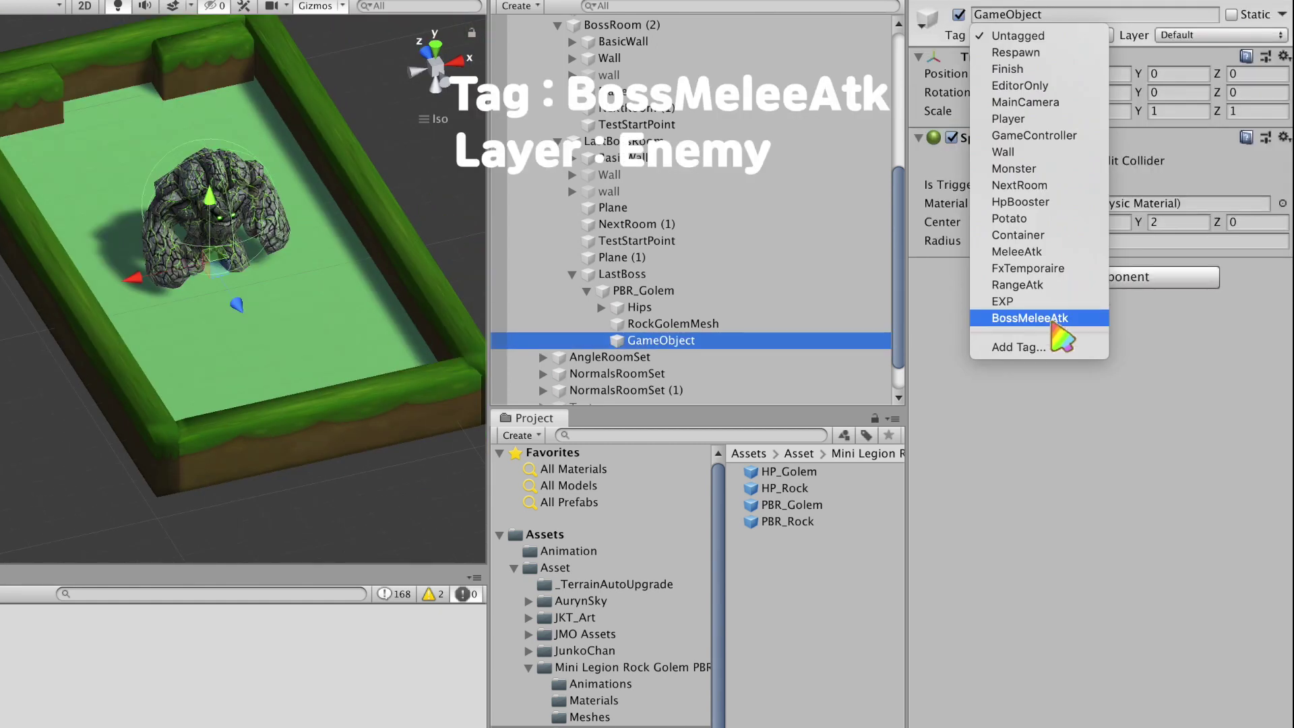
pyautogui.click(1052, 318)
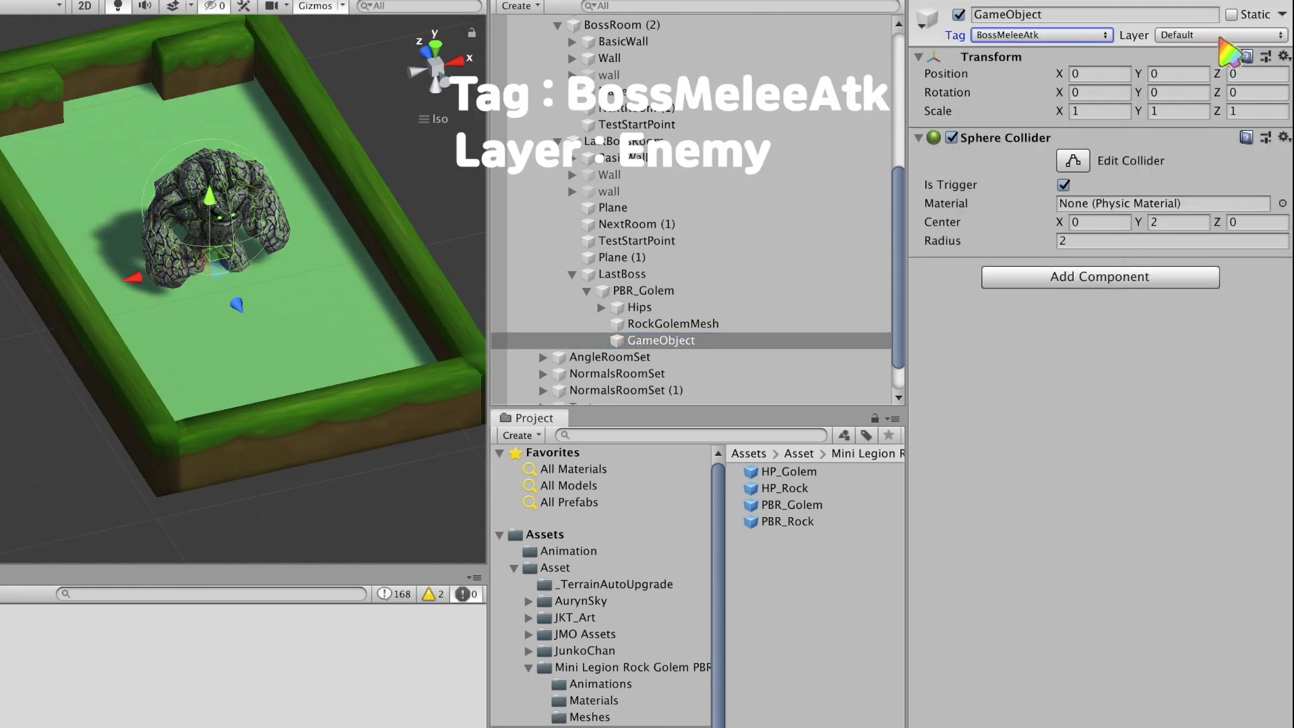
pyautogui.click(1221, 35)
pyautogui.click(1221, 168)
# - Add an AtkPoint child to the golem positioned 1.5 up and 1.5 forward
pyautogui.click(644, 291)
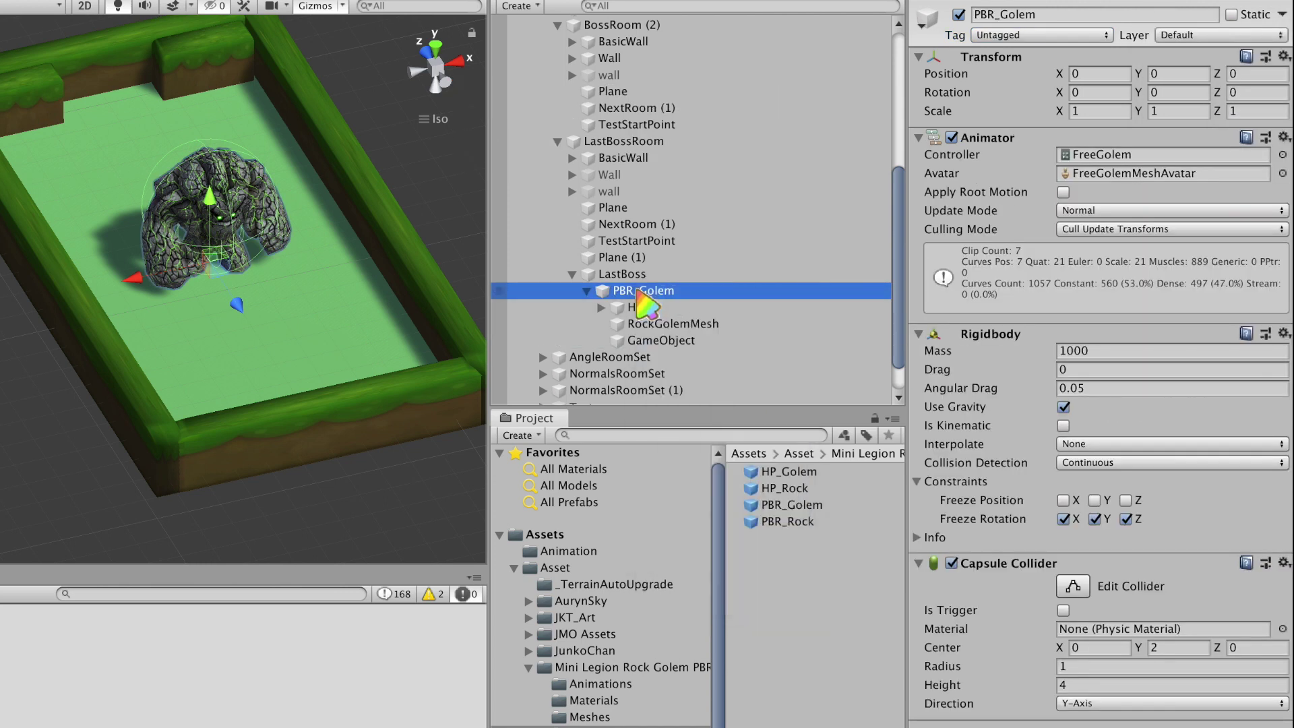
pyautogui.rightClick(644, 290)
pyautogui.click(741, 472)
pyautogui.write('AtkPoint')
pyautogui.press('Return')
pyautogui.keyDown('alt'); pyautogui.moveTo(130, 337); pyautogui.dragTo(269, 390); pyautogui.keyUp('alt')
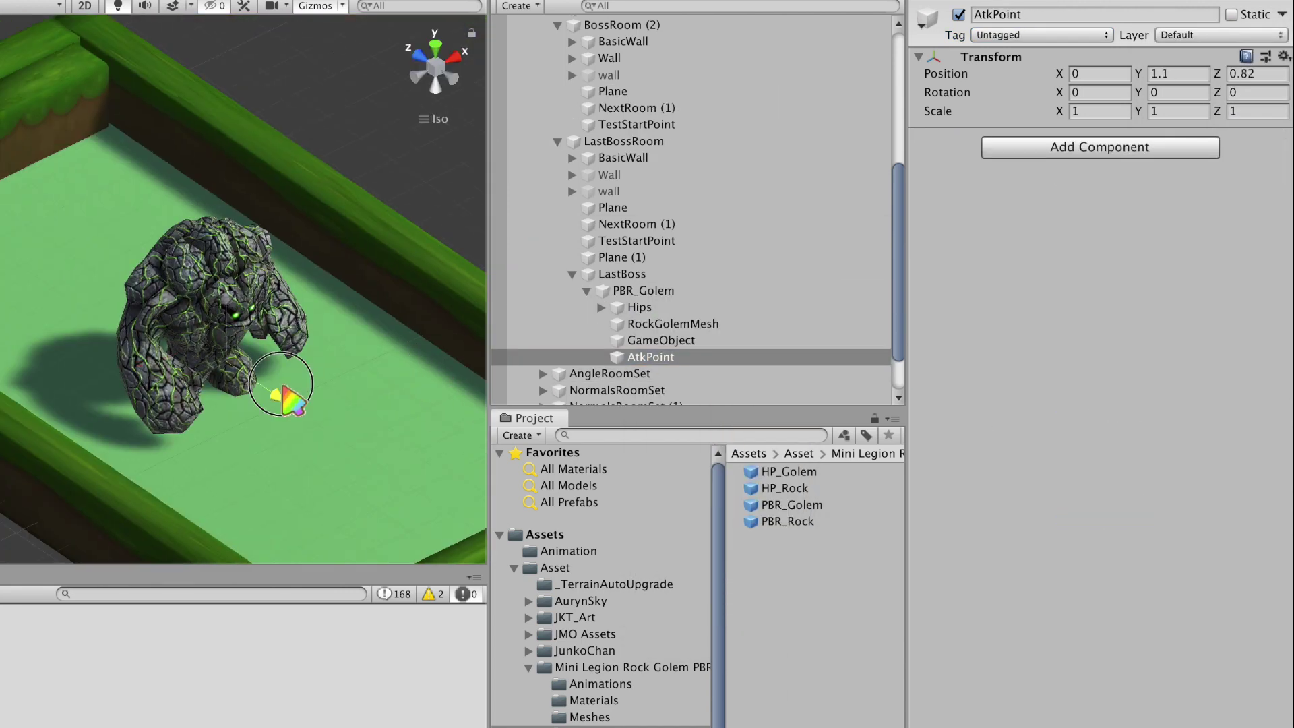
pyautogui.click(1178, 73)
pyautogui.write('1.5')
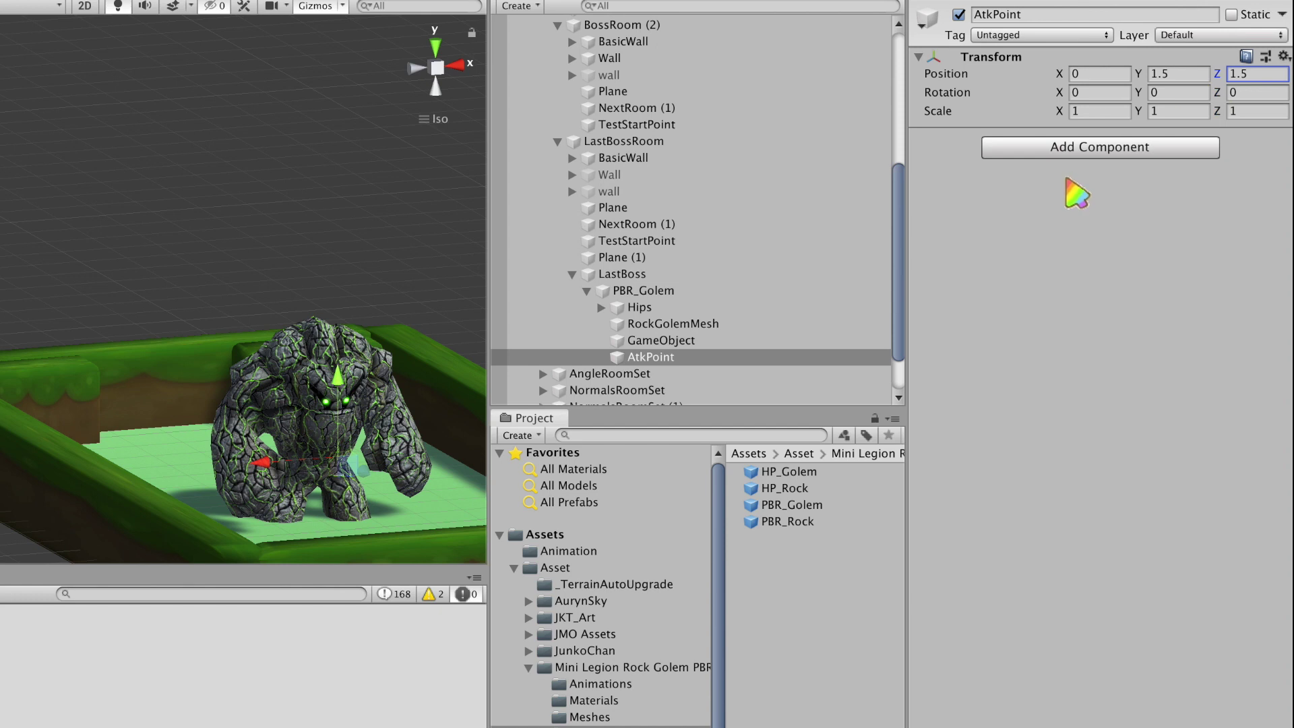
# - Add a Nav Mesh Agent component to the golem
pyautogui.doubleClick(727, 290)
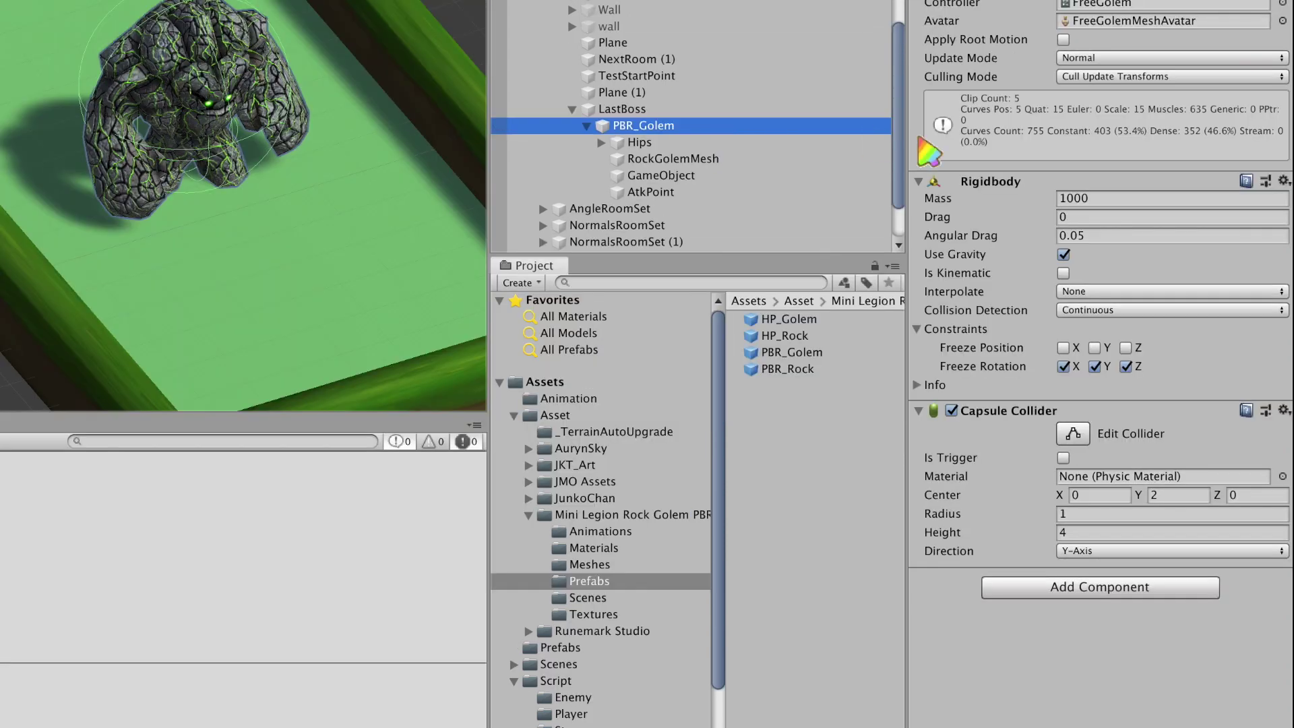
pyautogui.click(1100, 587)
pyautogui.click(1093, 517)
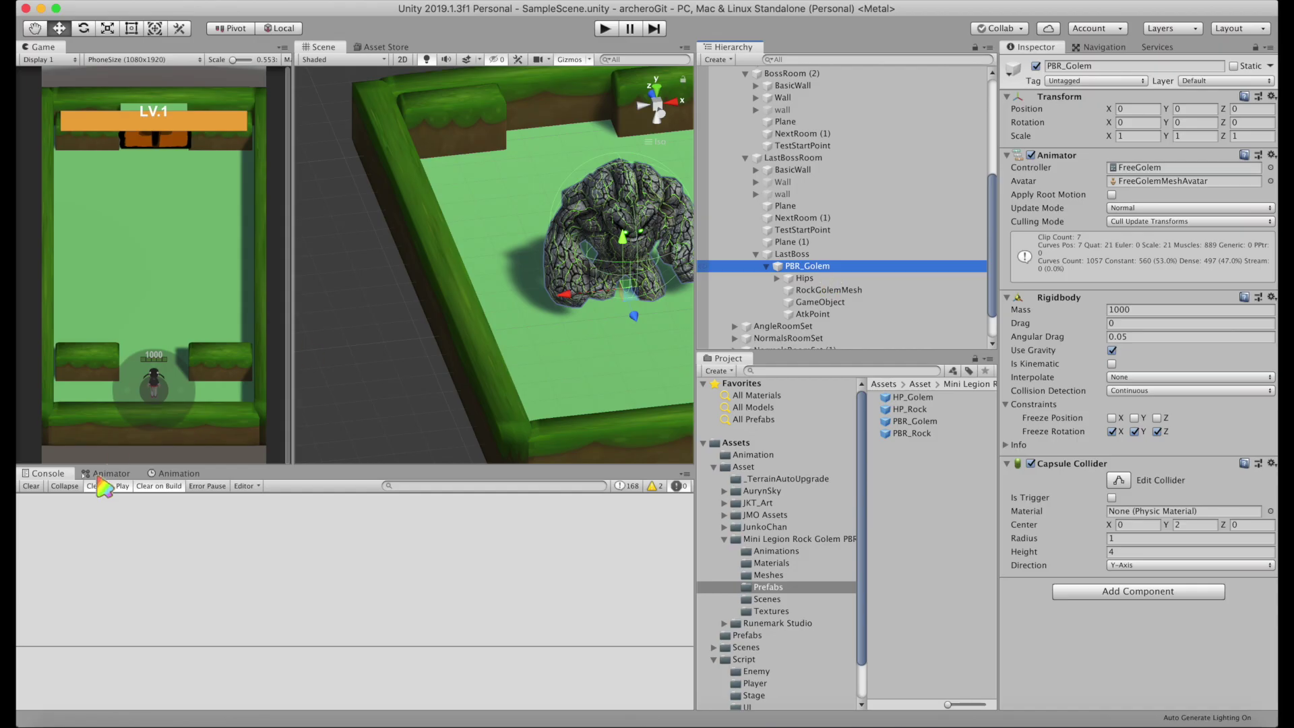
# - Preview the golem's Attack01, Attack02 and Walk animation clips
pyautogui.click(168, 473)
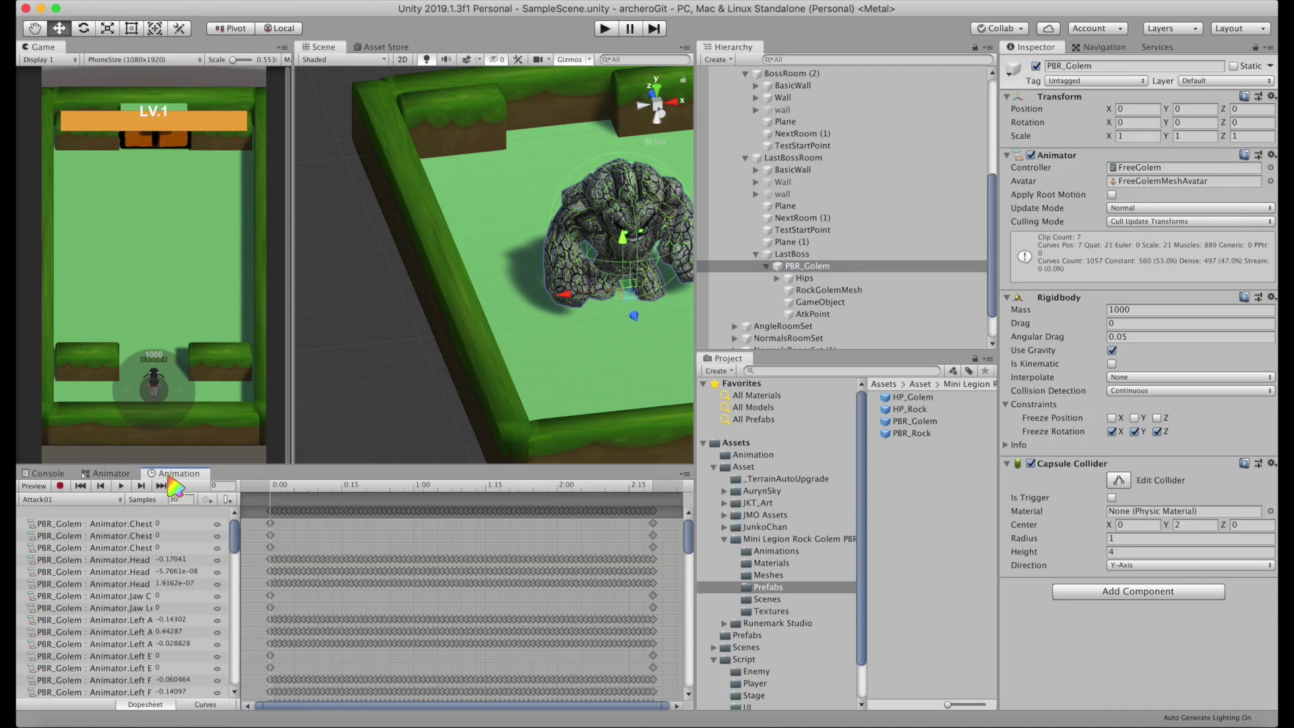
pyautogui.click(108, 473)
pyautogui.scroll(4, 437, 510)
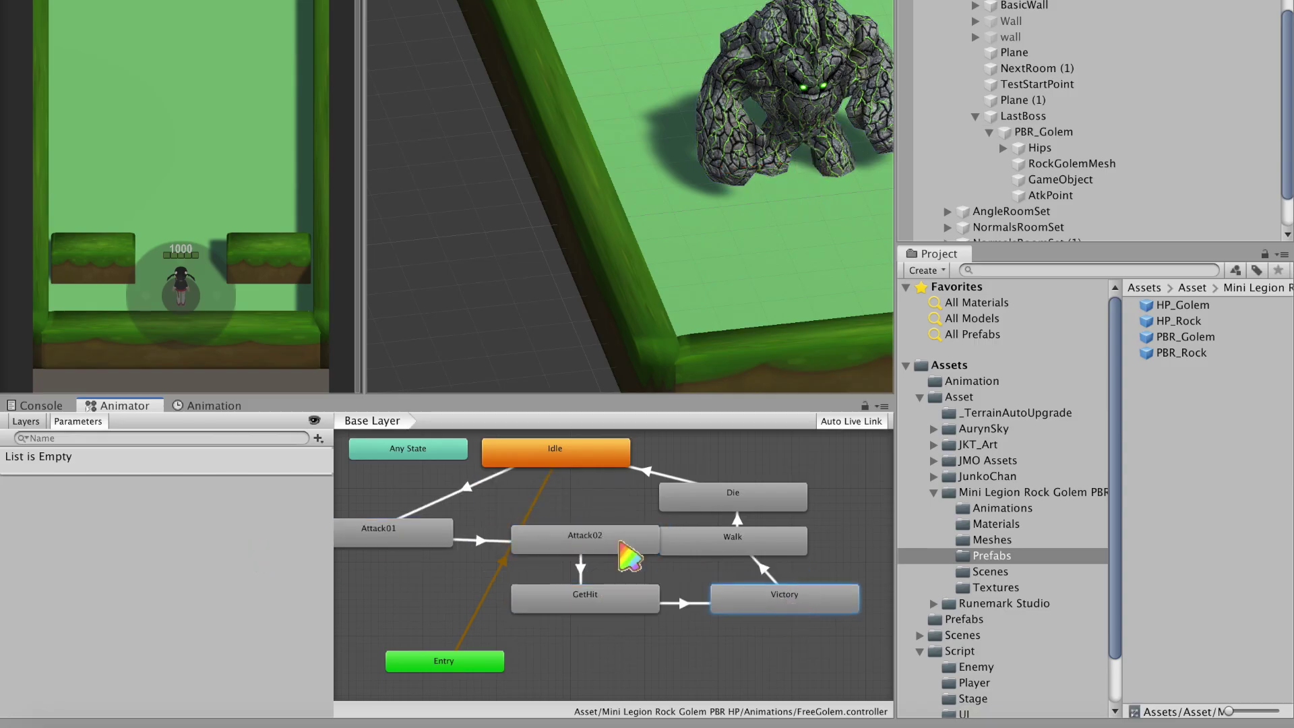
pyautogui.click(178, 473)
pyautogui.click(137, 422)
pyautogui.click(94, 442)
pyautogui.click(94, 456)
pyautogui.click(81, 440)
pyautogui.click(95, 456)
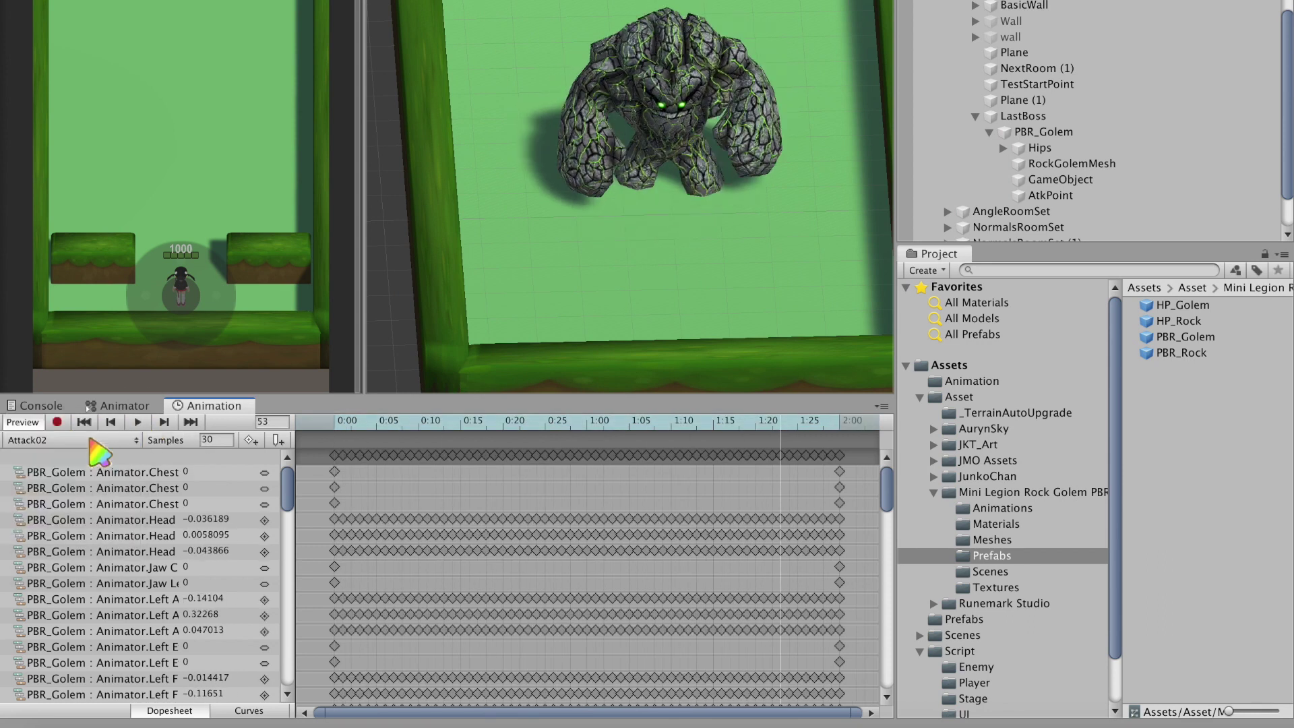
pyautogui.click(94, 439)
pyautogui.click(41, 485)
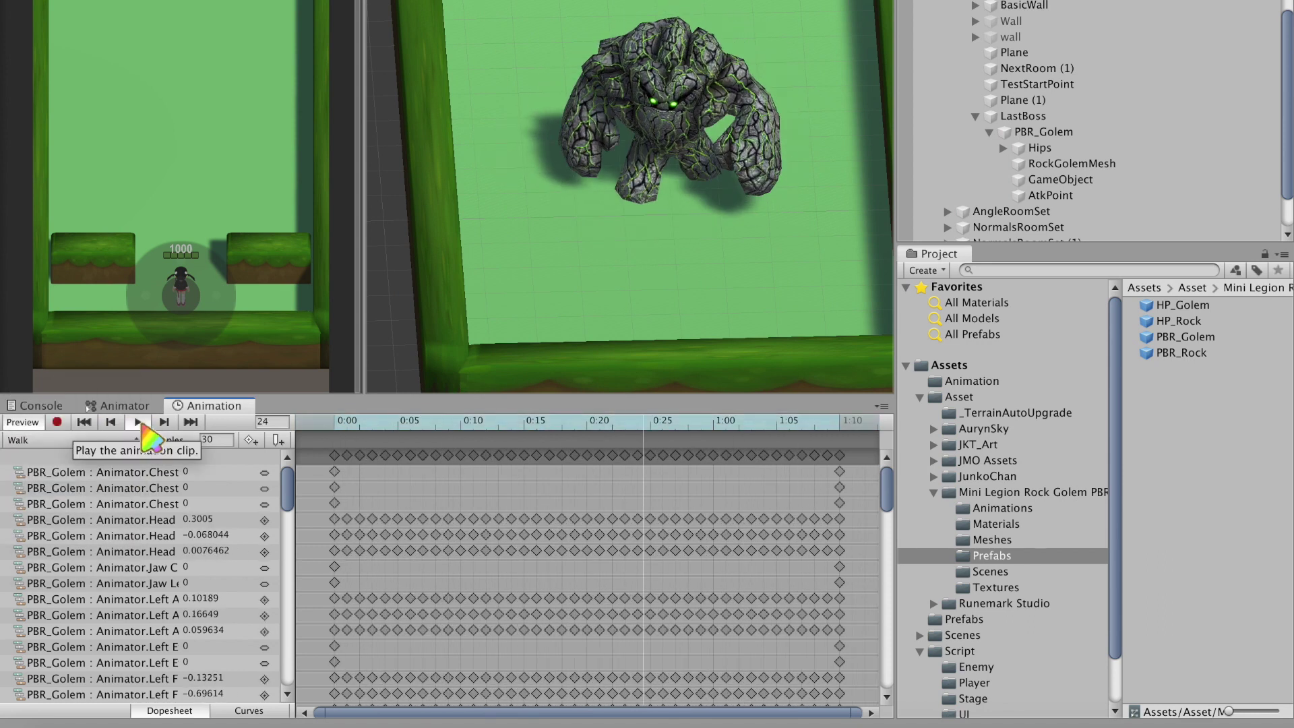
# - Arrange the Animator states with Walk beside Idle and GetHit below Walk
pyautogui.click(118, 405)
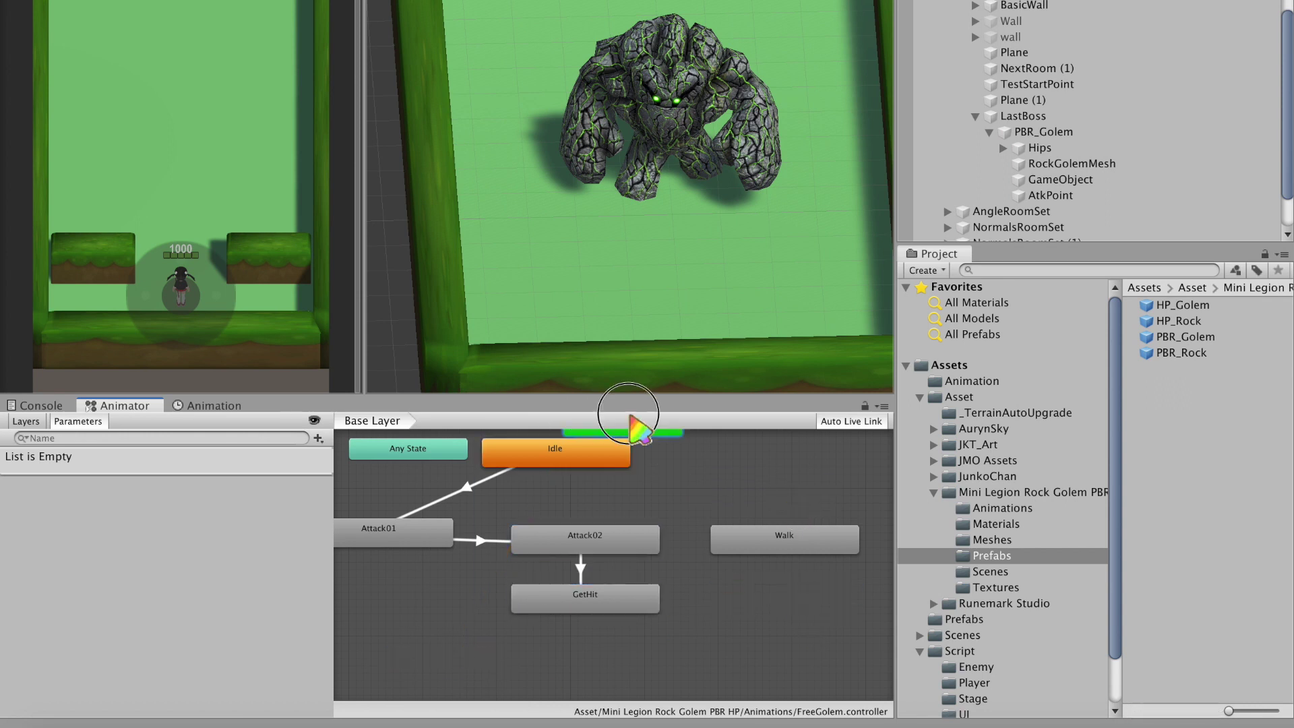
pyautogui.moveTo(784, 540); pyautogui.dragTo(770, 445)
pyautogui.moveTo(585, 598); pyautogui.dragTo(762, 539)
pyautogui.click(564, 491)
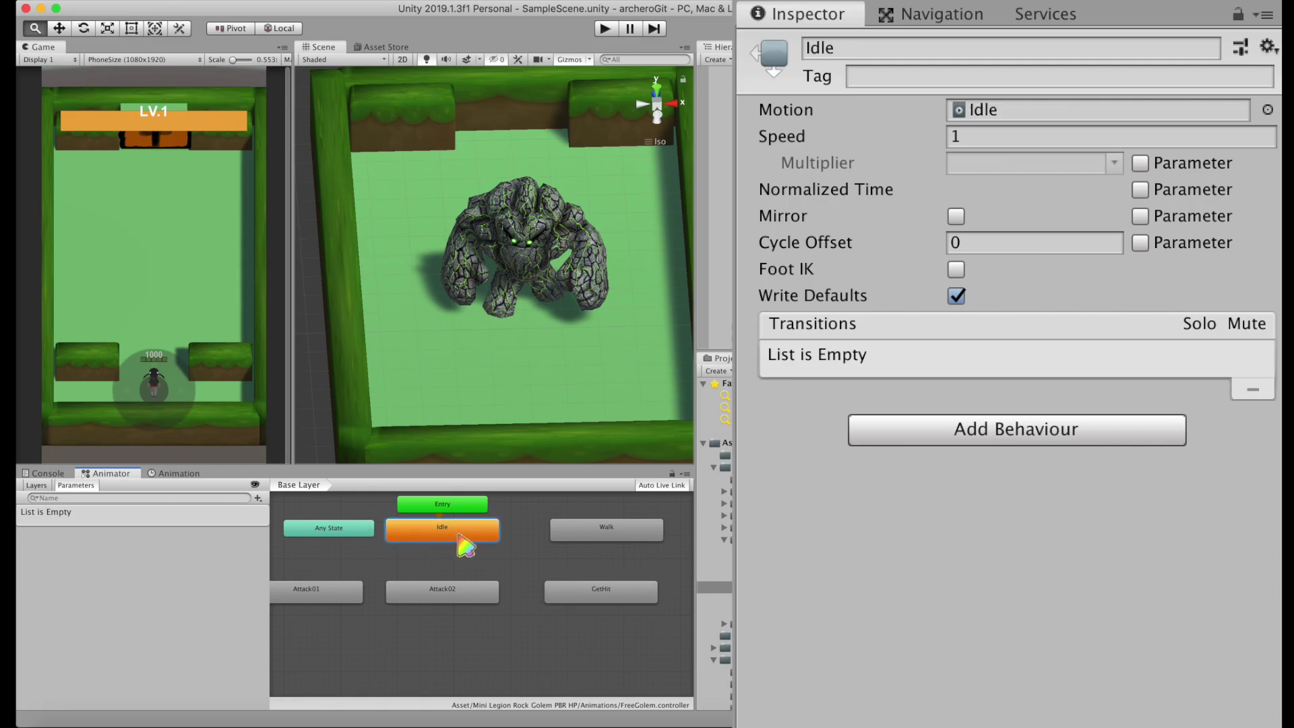
# - Rename the states to idle and walk and make an idle-to-walk transition
pyautogui.doubleClick(459, 535)
pyautogui.click(404, 535)
pyautogui.click(817, 48)
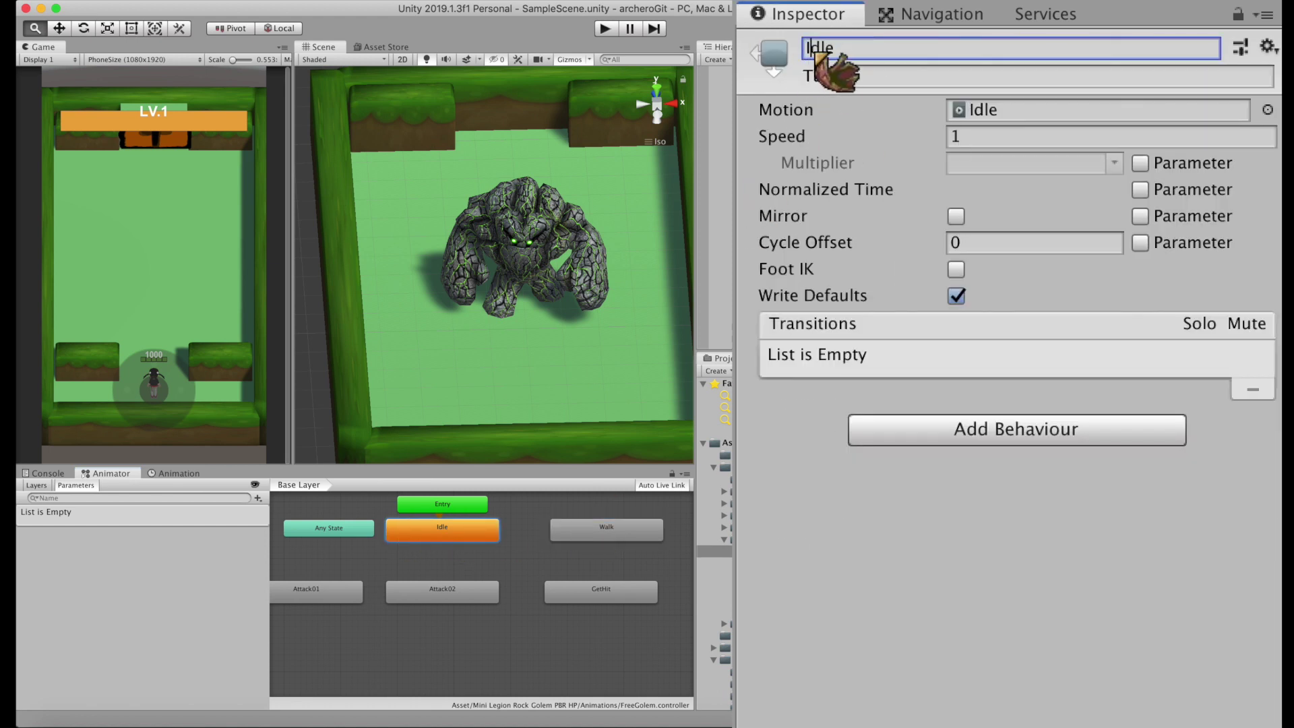
pyautogui.write('i')
pyautogui.click(620, 531)
pyautogui.click(813, 48)
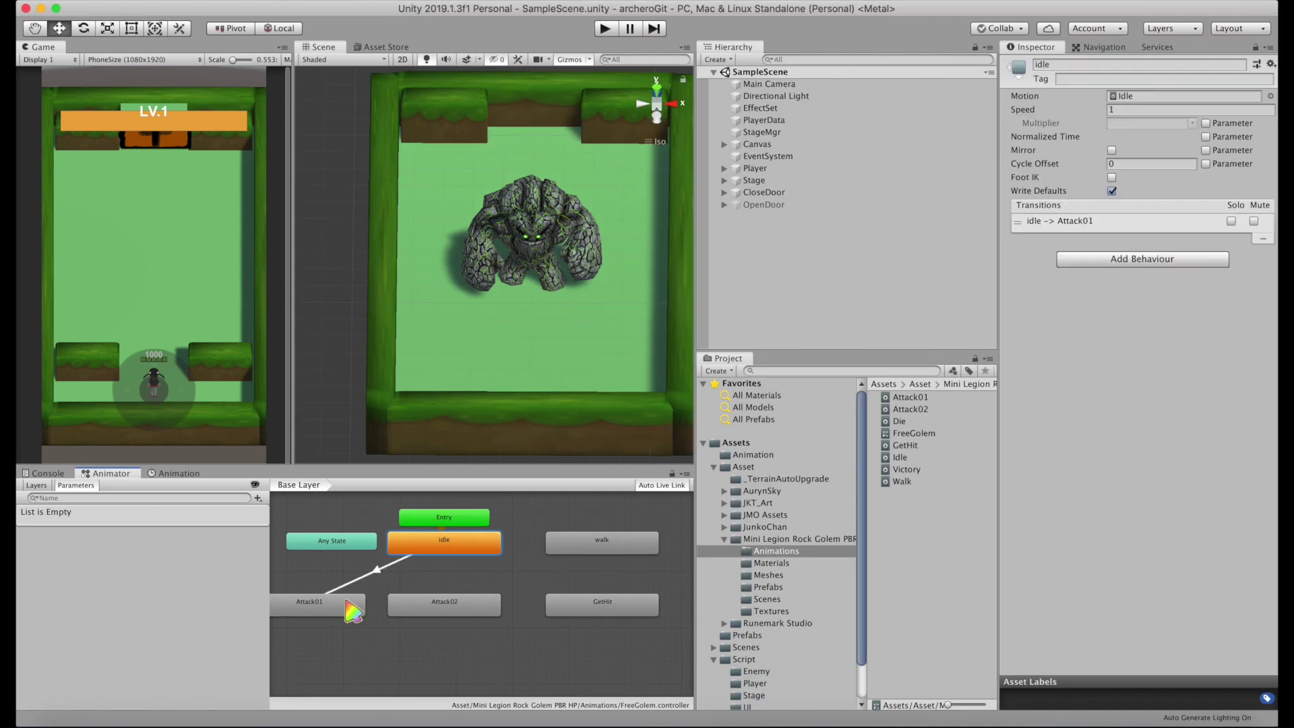
pyautogui.rightClick(432, 549)
pyautogui.click(472, 561)
pyautogui.click(580, 548)
# - Add trigger parameters Attack01, Attack02, GetHit, Walk and Idle to the animator
pyautogui.click(377, 578)
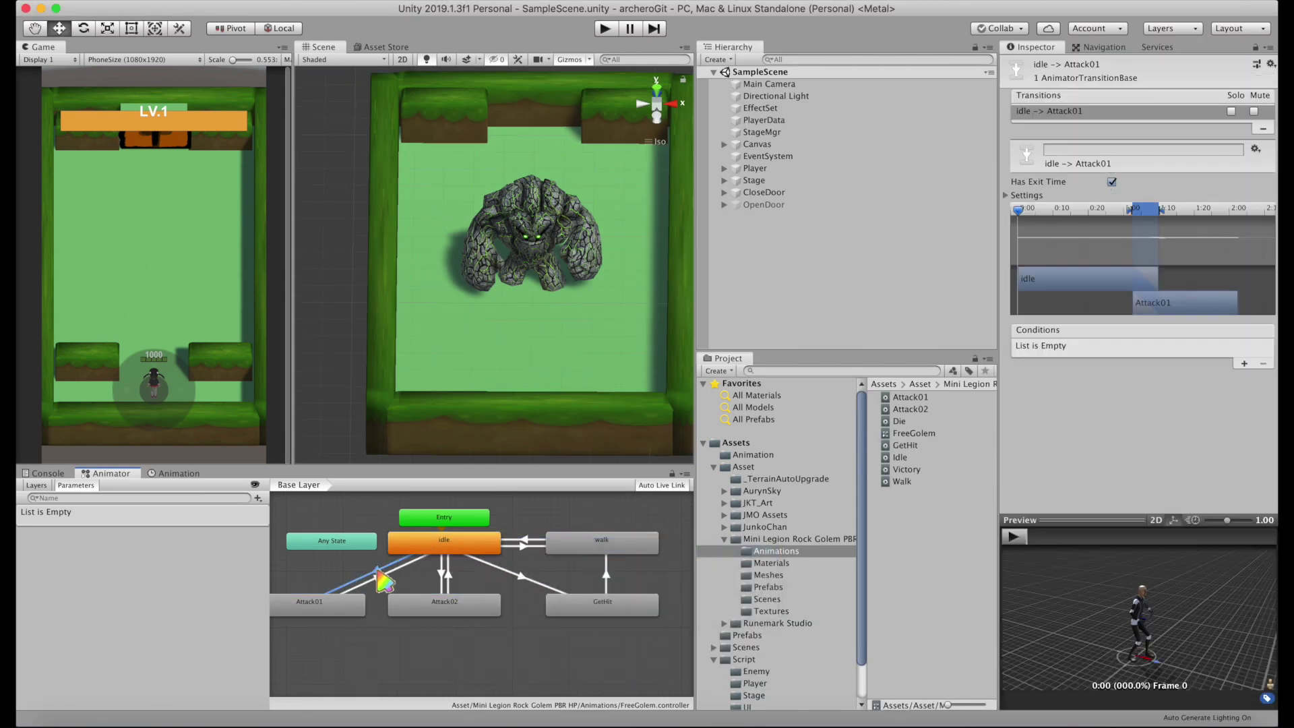
pyautogui.click(258, 498)
pyautogui.click(283, 544)
pyautogui.write('Attack01')
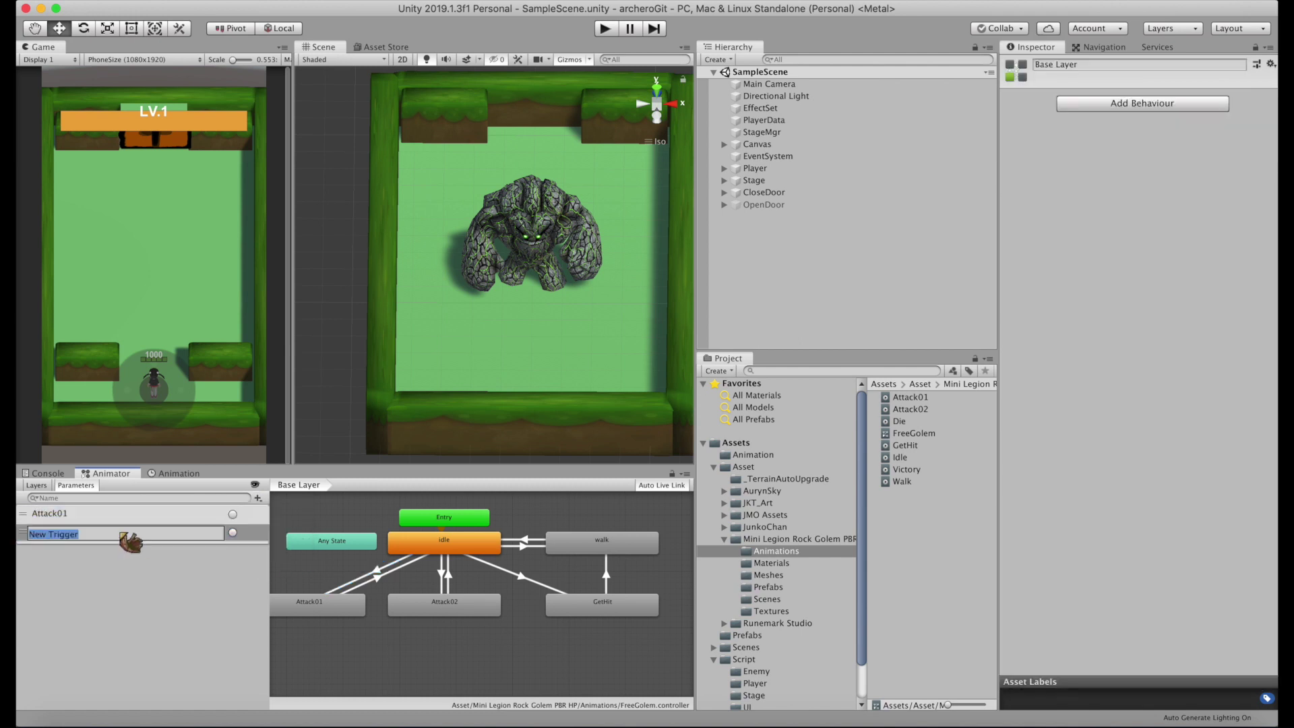
pyautogui.click(258, 498)
pyautogui.click(283, 544)
pyautogui.click(258, 497)
pyautogui.click(284, 544)
pyautogui.write('Walk')
pyautogui.click(258, 497)
pyautogui.click(283, 544)
pyautogui.write('Idle')
# - Give idle↔Attack01 transitions zero duration and no exit time, returning to idle on the Idle trigger
pyautogui.click(377, 577)
pyautogui.click(934, 81)
pyautogui.doubleClick(1105, 184)
pyautogui.write('0')
pyautogui.click(1220, 587)
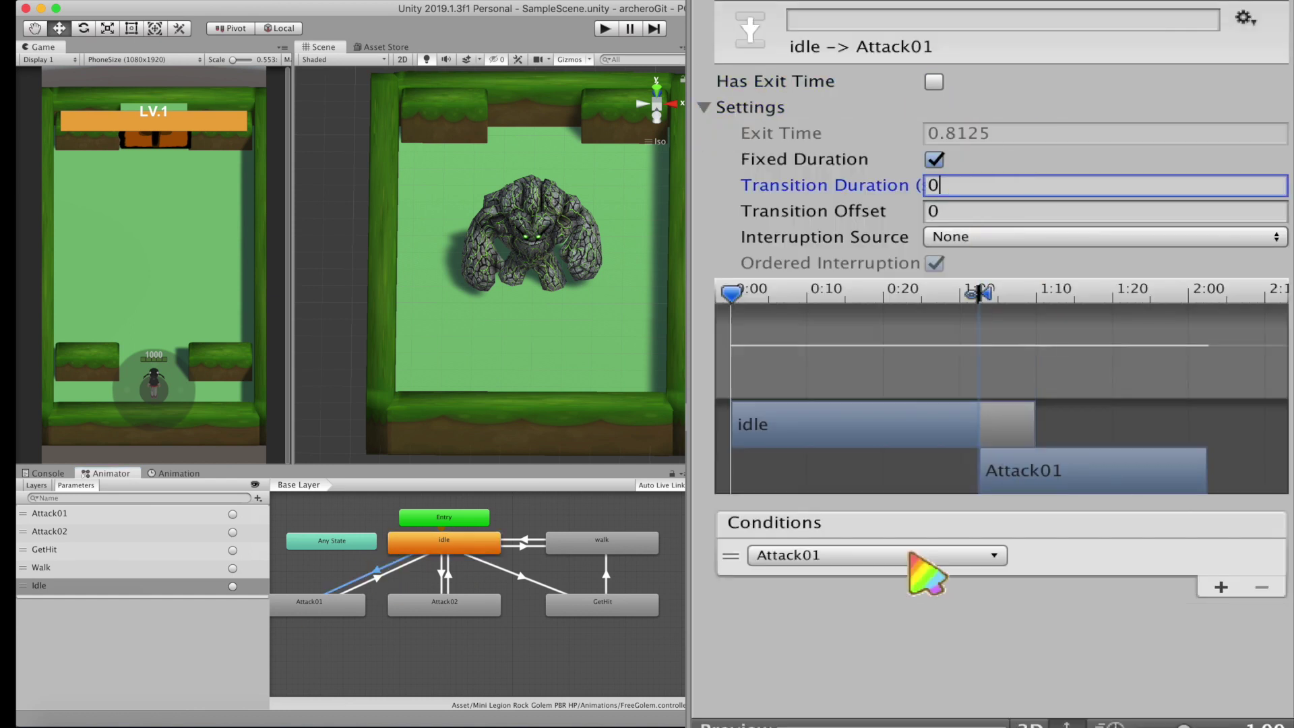
pyautogui.click(375, 579)
pyautogui.doubleClick(1105, 185)
pyautogui.write('0')
pyautogui.click(1221, 587)
pyautogui.click(876, 555)
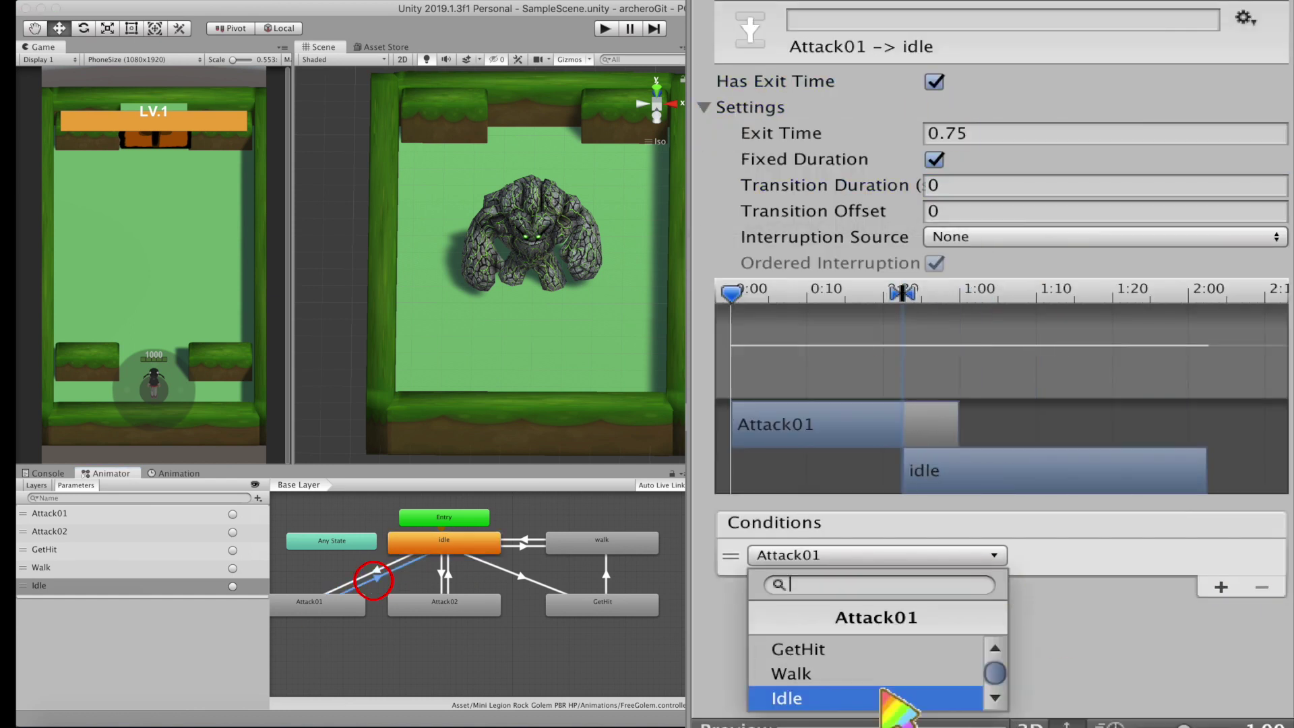
pyautogui.click(883, 698)
# - Give idle↔Attack02 transitions zero duration, triggered by Attack02 and returning on Idle
pyautogui.click(441, 573)
pyautogui.doubleClick(1105, 185)
pyautogui.write('0')
pyautogui.click(1221, 587)
pyautogui.click(876, 555)
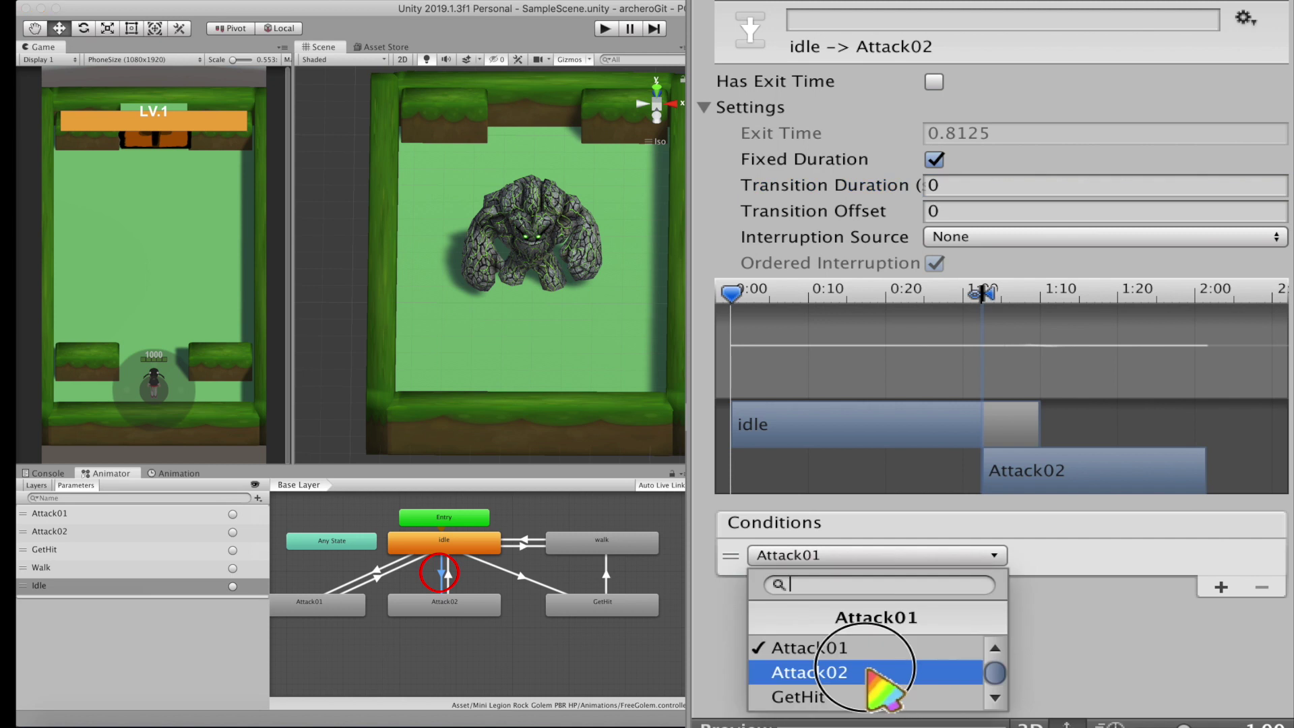
pyautogui.click(868, 672)
pyautogui.click(446, 577)
pyautogui.doubleClick(1017, 186)
pyautogui.write('0')
pyautogui.click(1221, 587)
pyautogui.click(876, 555)
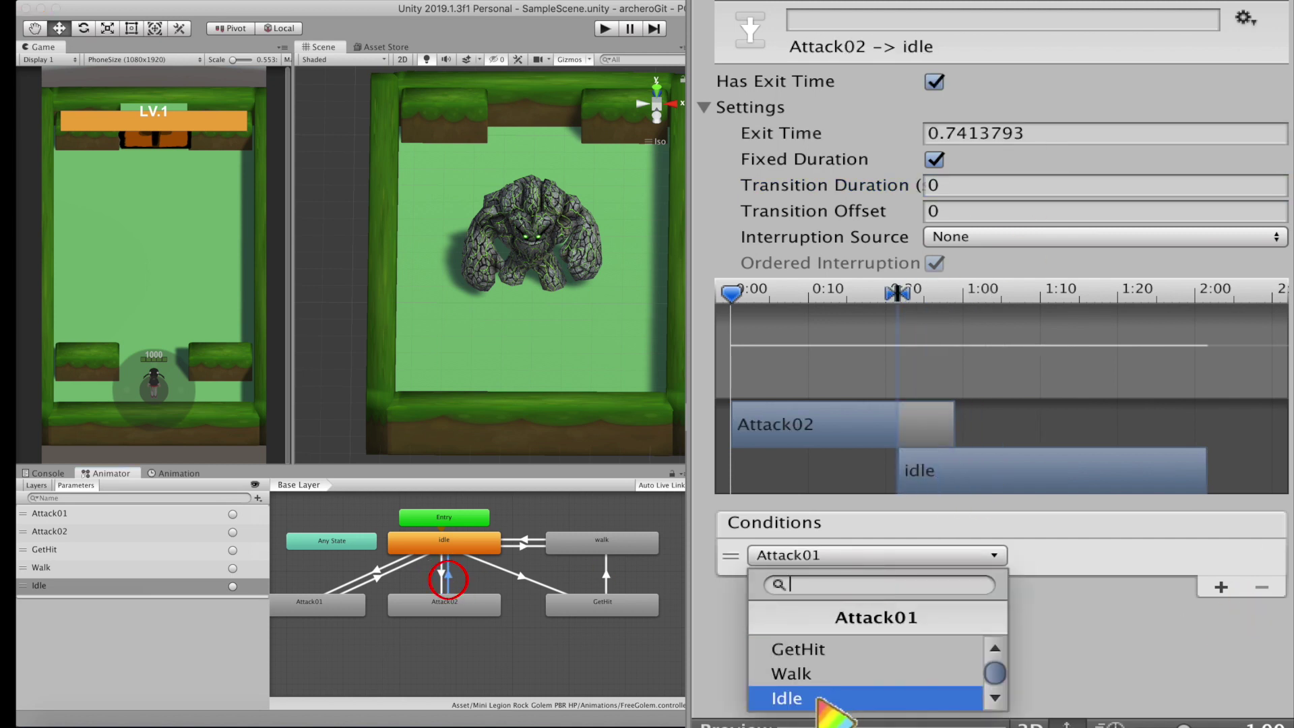
pyautogui.click(819, 699)
# - Condition idle-to-GetHit on GetHit and walk-to-idle on the Idle trigger
pyautogui.click(520, 578)
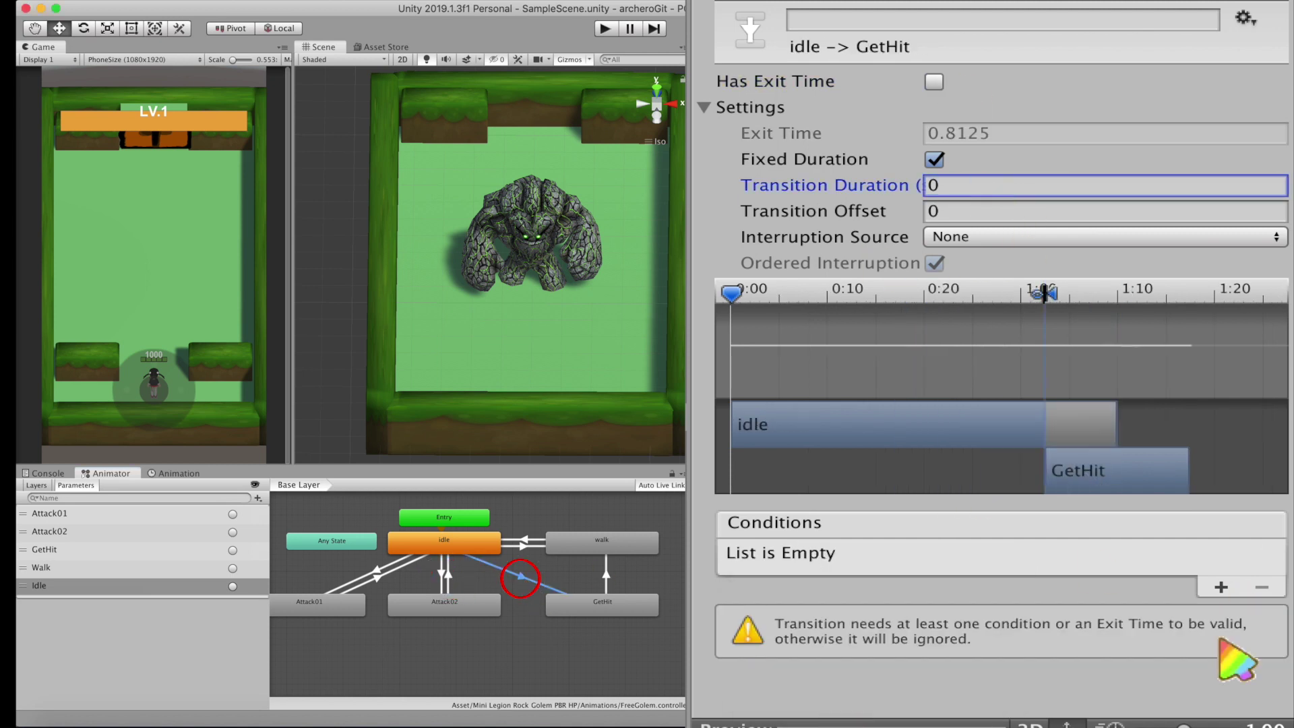
pyautogui.click(1220, 587)
pyautogui.click(876, 555)
pyautogui.click(855, 676)
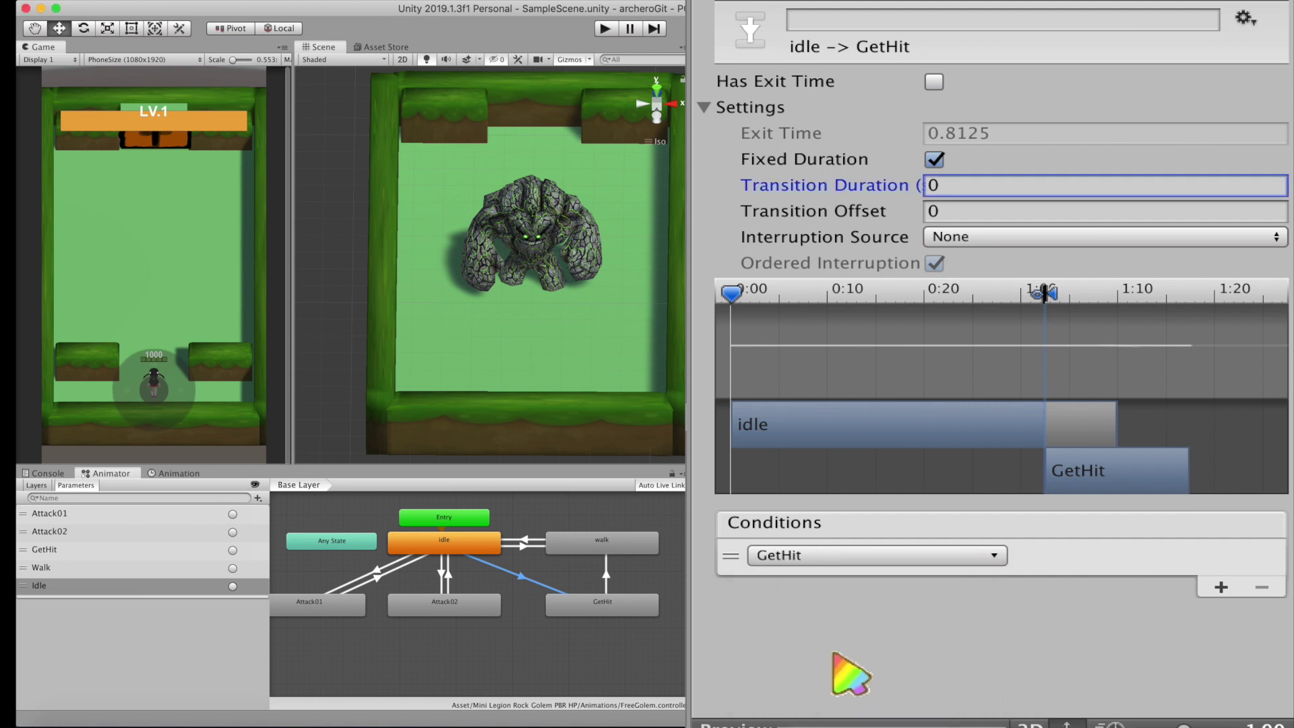
pyautogui.click(605, 576)
pyautogui.click(525, 540)
pyautogui.click(1221, 587)
pyautogui.click(876, 554)
pyautogui.click(869, 698)
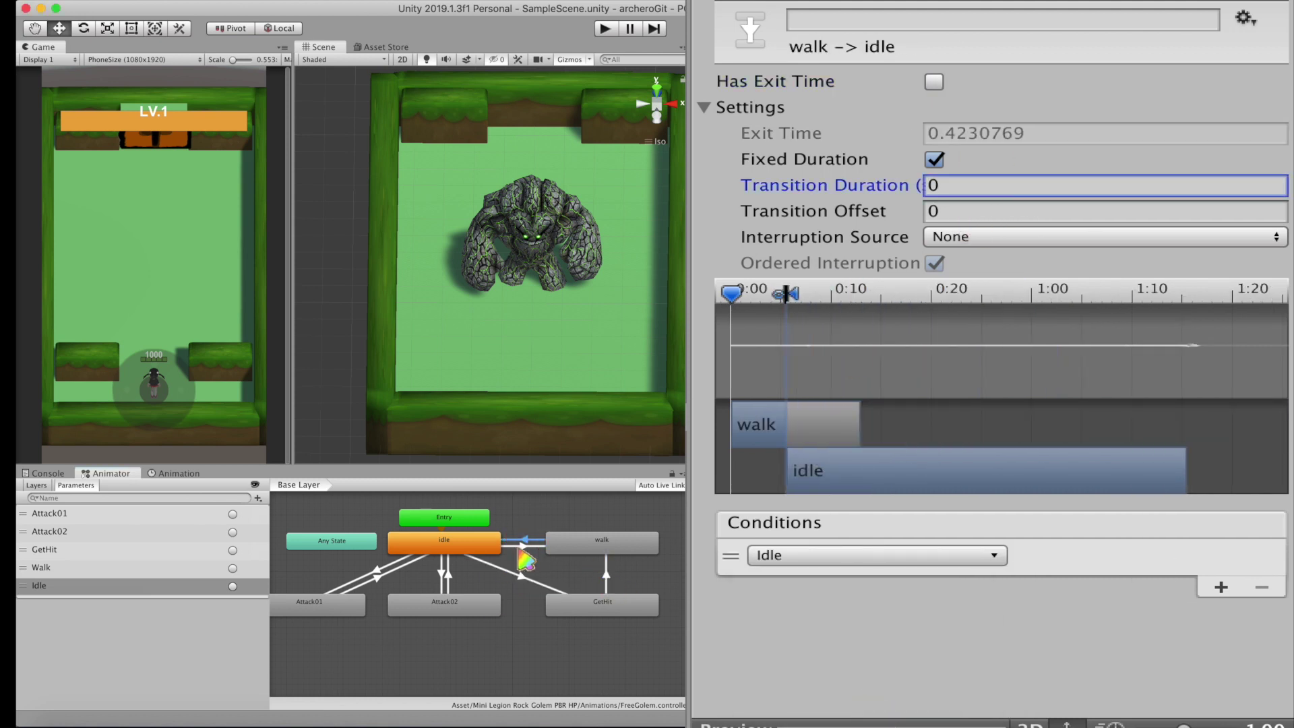
# - Trigger idle-to-walk on Walk with zero duration, then attach EnemyStageBoss to the golem
pyautogui.click(523, 546)
pyautogui.click(910, 555)
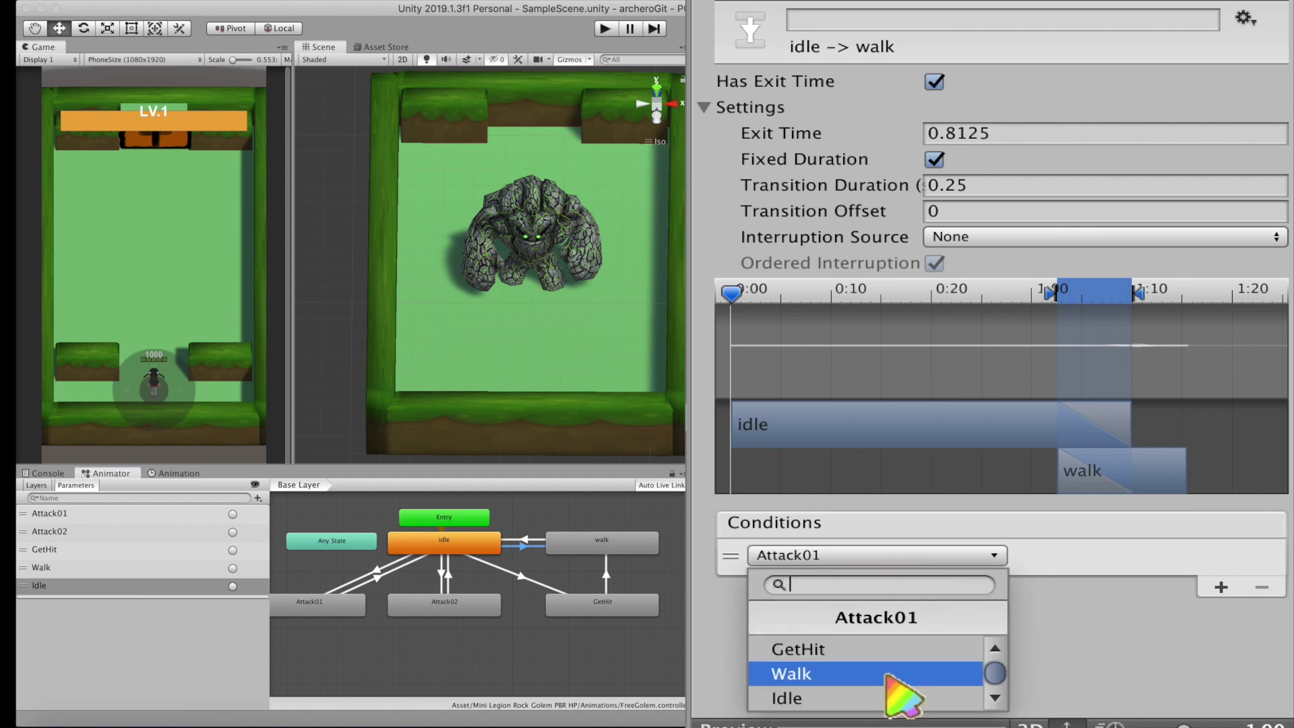
pyautogui.click(887, 674)
pyautogui.click(934, 81)
pyautogui.doubleClick(996, 186)
pyautogui.write('0')
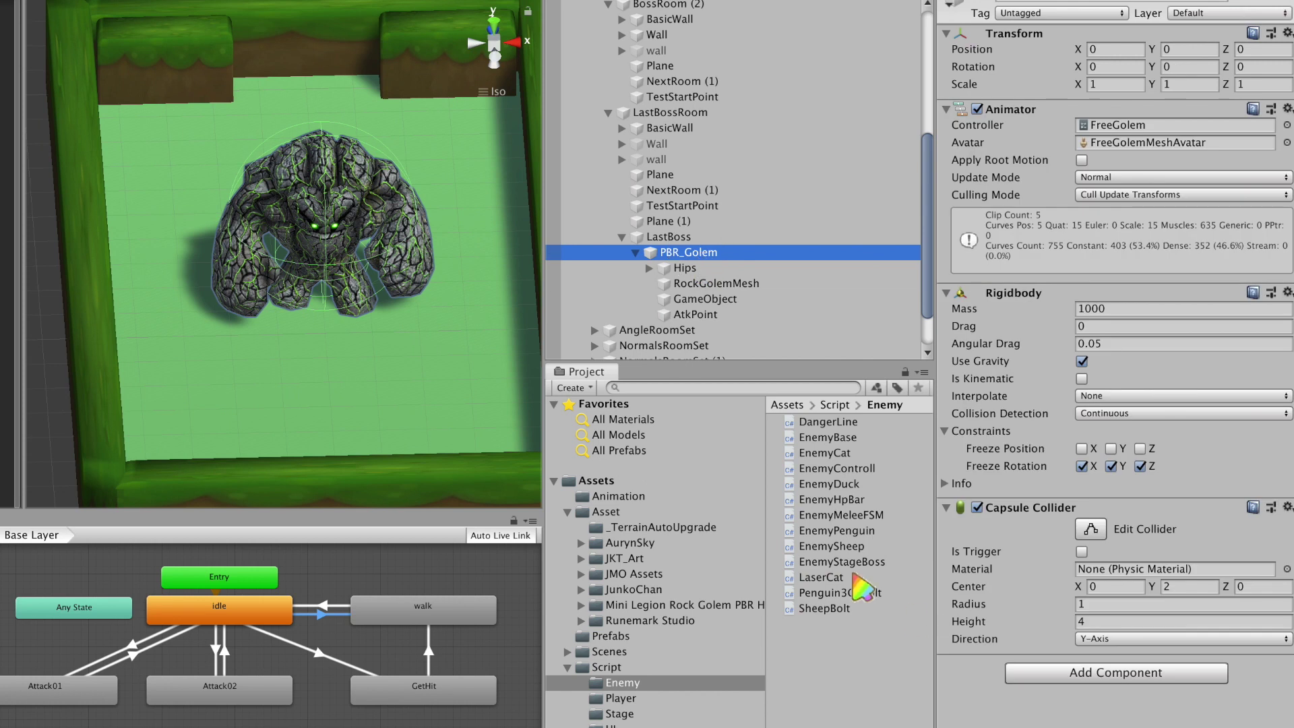
pyautogui.moveTo(842, 561); pyautogui.dragTo(1075, 664)
# - Tag PBR_Golem as Monster and put it and its children on the Enemy layer
pyautogui.click(1061, 13)
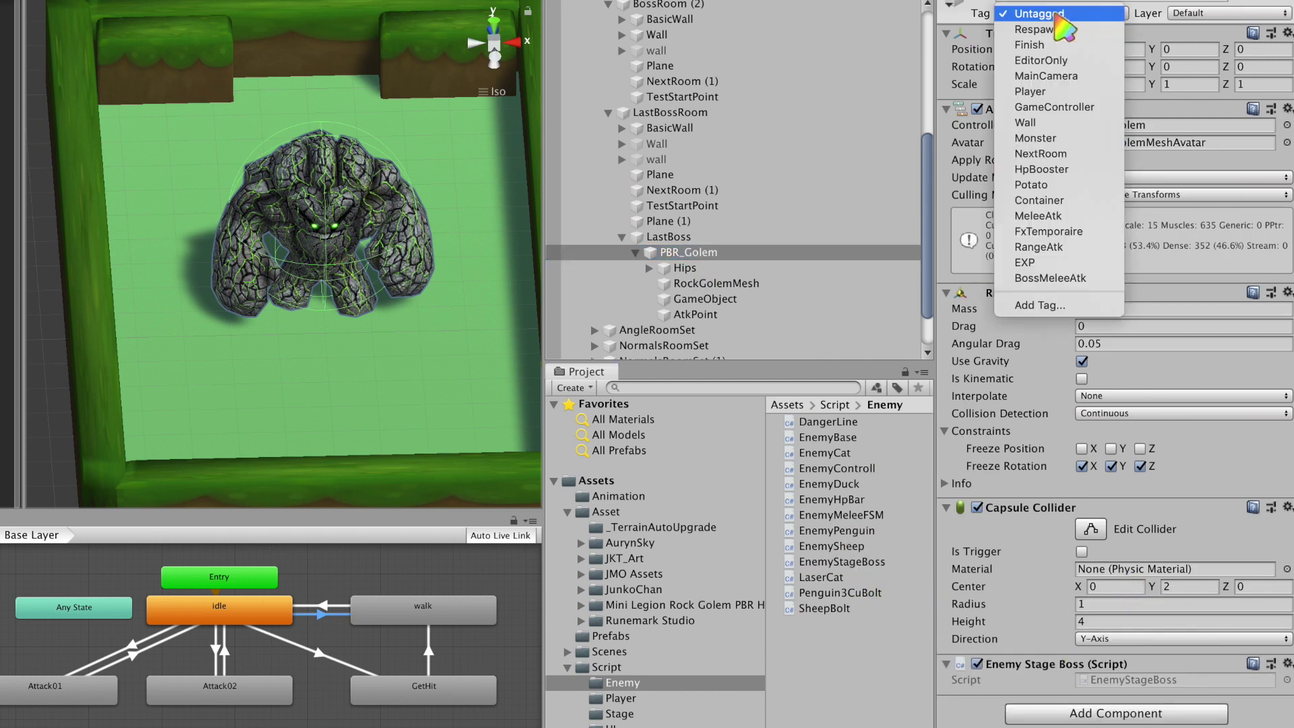
pyautogui.click(1077, 139)
pyautogui.click(1220, 13)
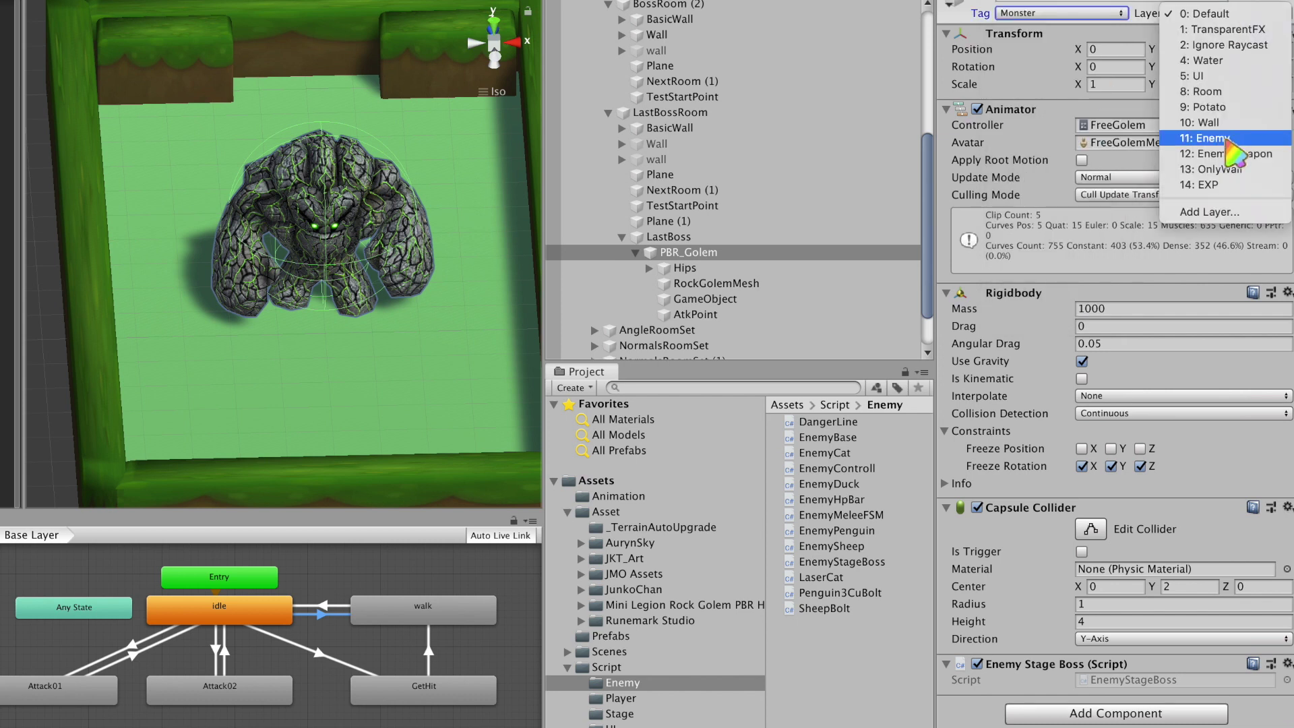
pyautogui.click(681, 228)
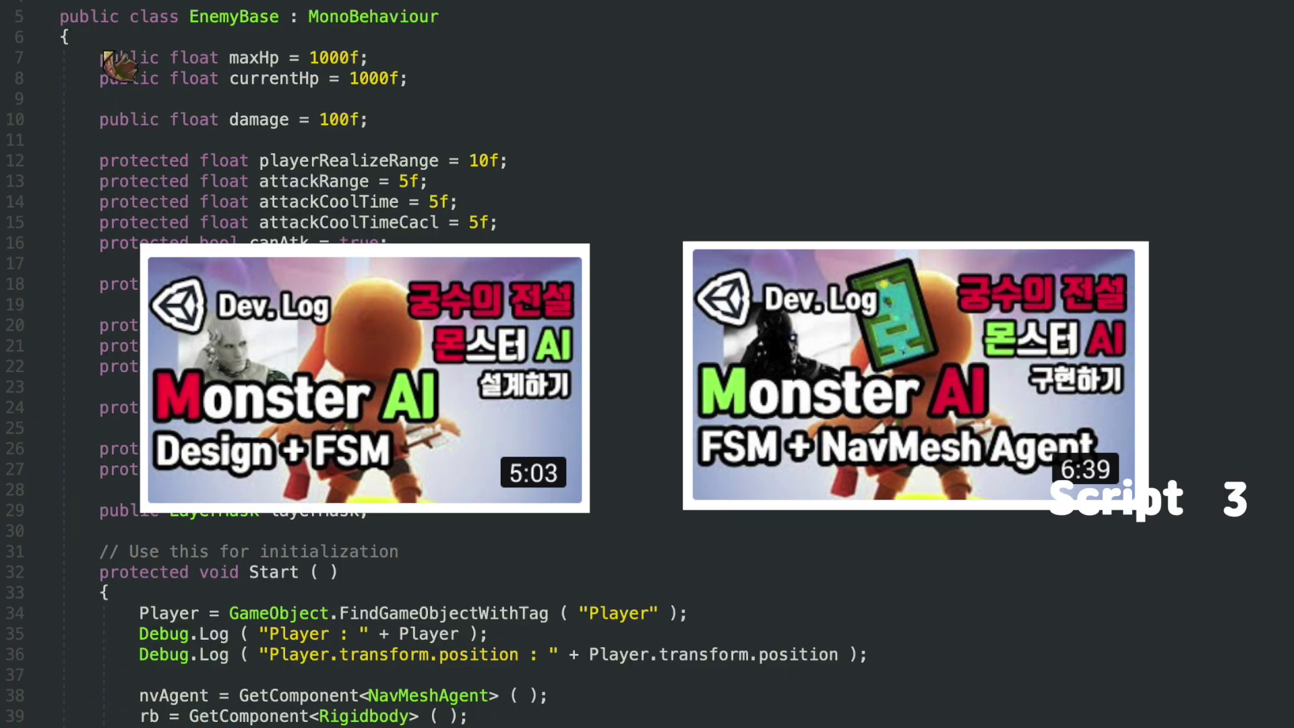
pyautogui.moveTo(119, 66); pyautogui.dragTo(565, 511)
pyautogui.click(601, 534)
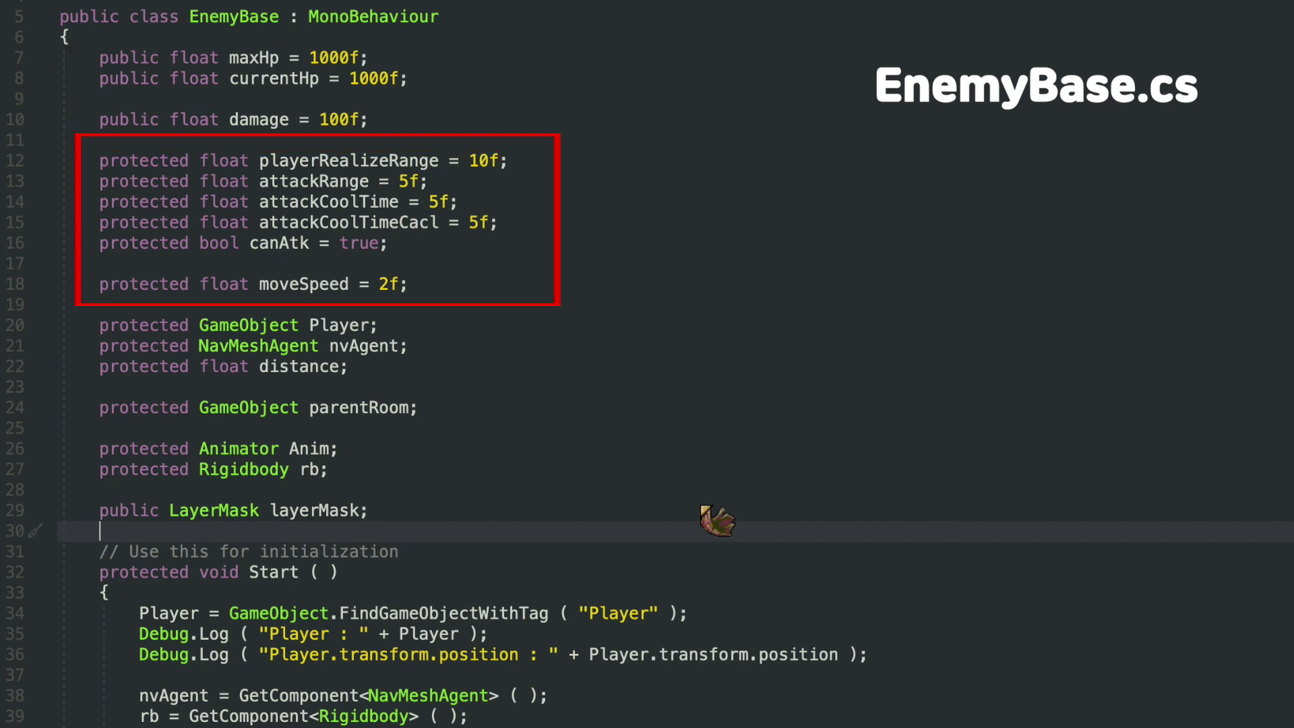
pyautogui.scroll(-2, 716, 452)
pyautogui.scroll(-13, 716, 385)
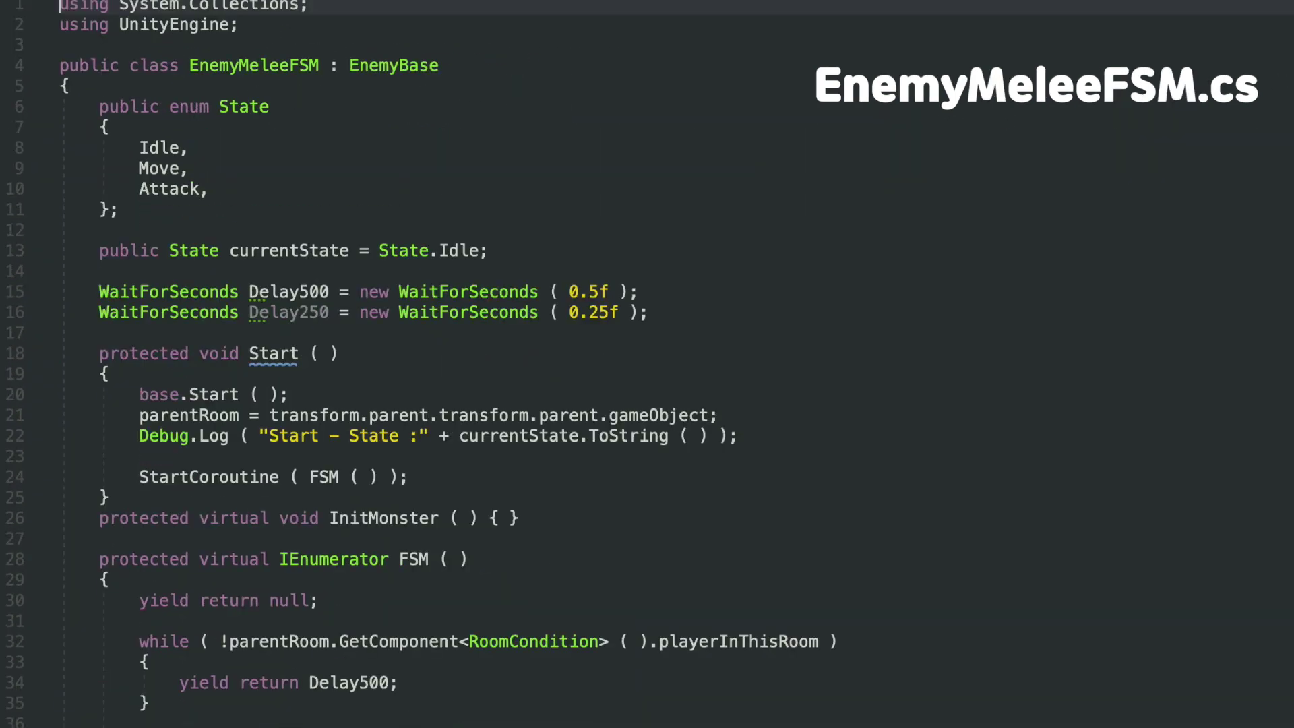
pyautogui.scroll(-1, 532, 432)
pyautogui.scroll(-10, 533, 431)
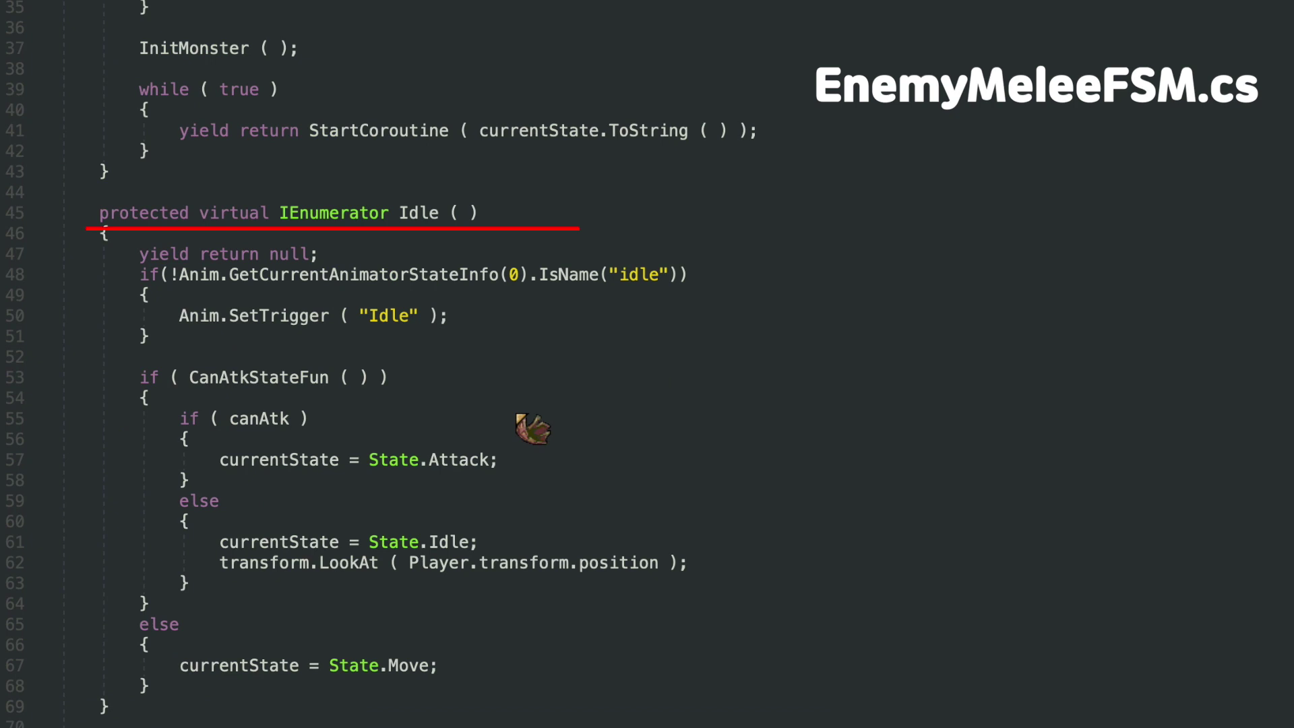
pyautogui.scroll(-10, 566, 405)
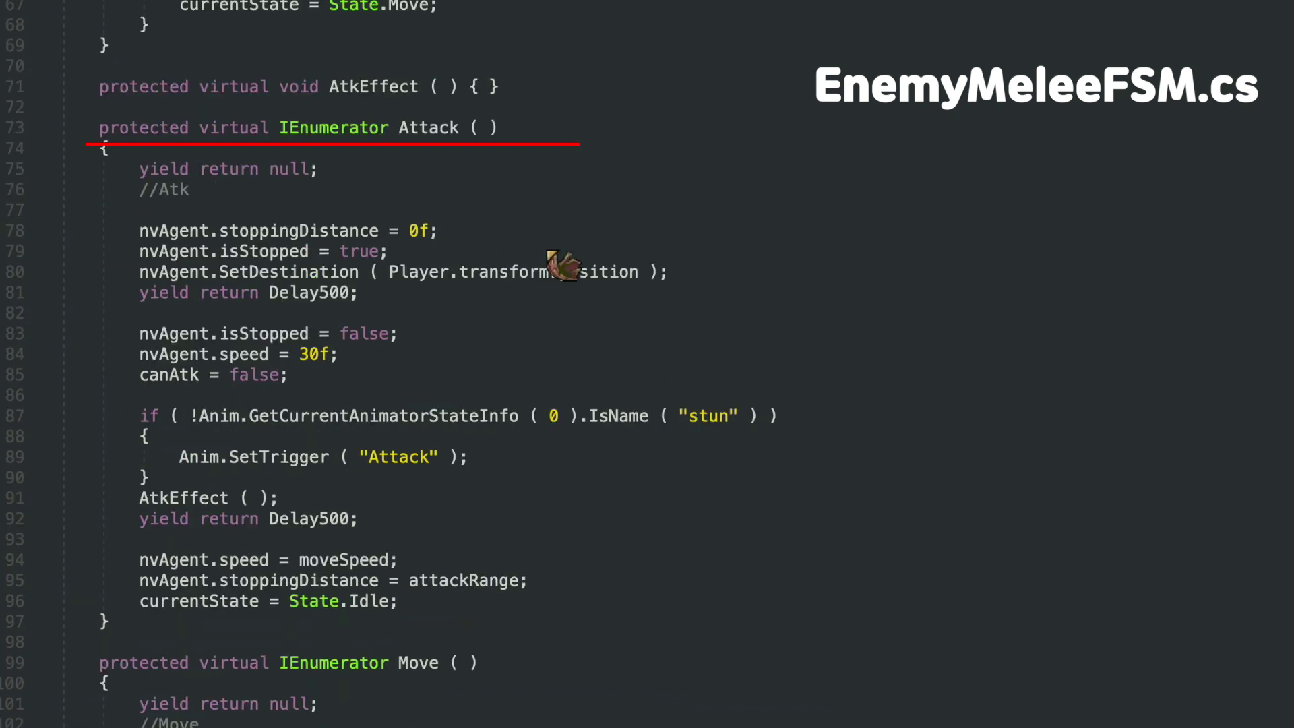
pyautogui.scroll(-5, 593, 364)
pyautogui.scroll(-2, 471, 350)
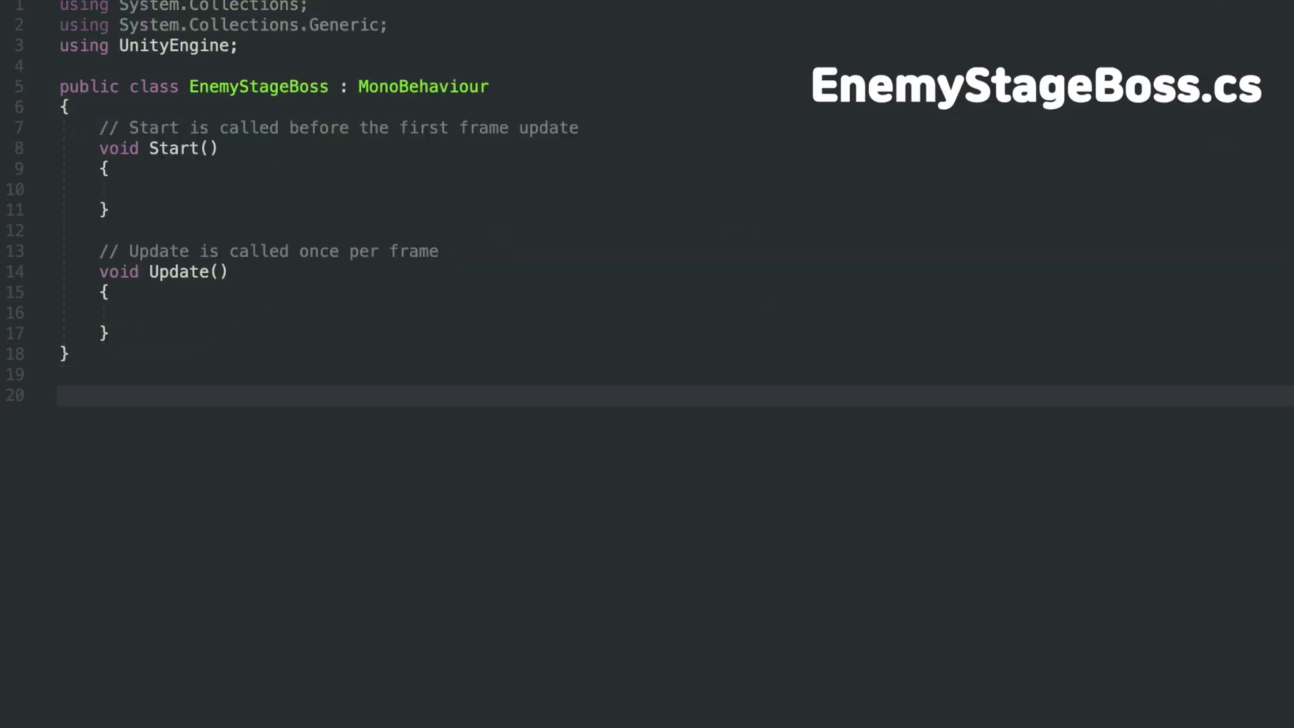
# - Paste the EnemyDuck code, rename the class to EnemyStageBoss and delete the default template
pyautogui.hotkey('ctrl', 'v')
pyautogui.write('EnemyStageBoss')
pyautogui.moveTo(222, 388); pyautogui.dragTo(60, 3)
pyautogui.press('BackSpace')
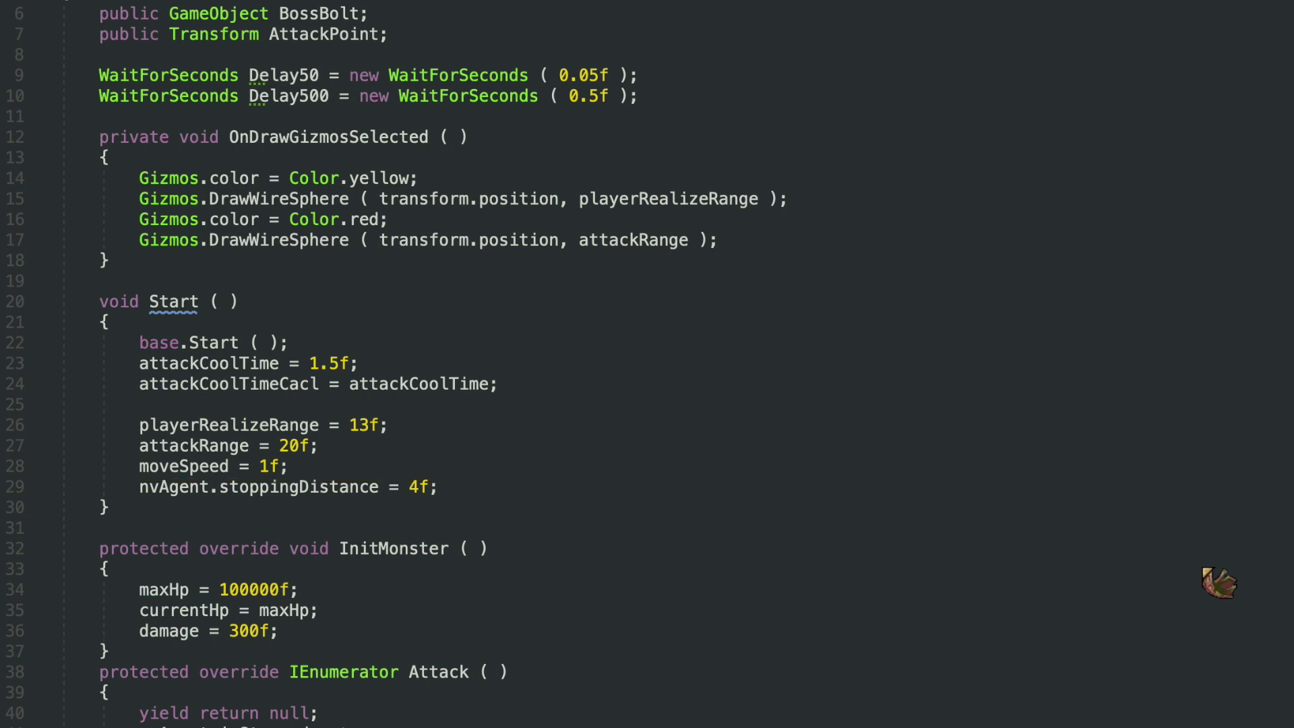
# - Finish adjusting the boss code and assign AtkPoint as the boss's attack point
pyautogui.scroll(2, 647, 364)
pyautogui.scroll(-10, 647, 364)
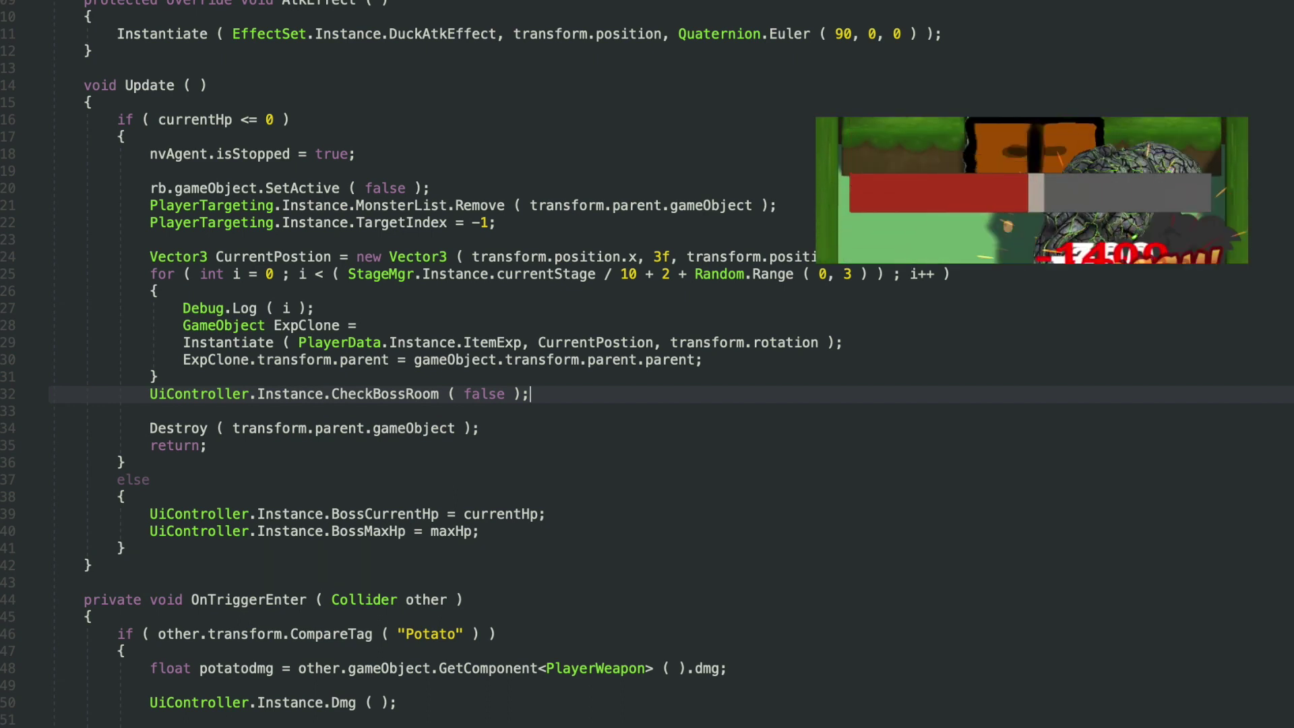
pyautogui.scroll(-6, 647, 364)
pyautogui.scroll(-3, 647, 364)
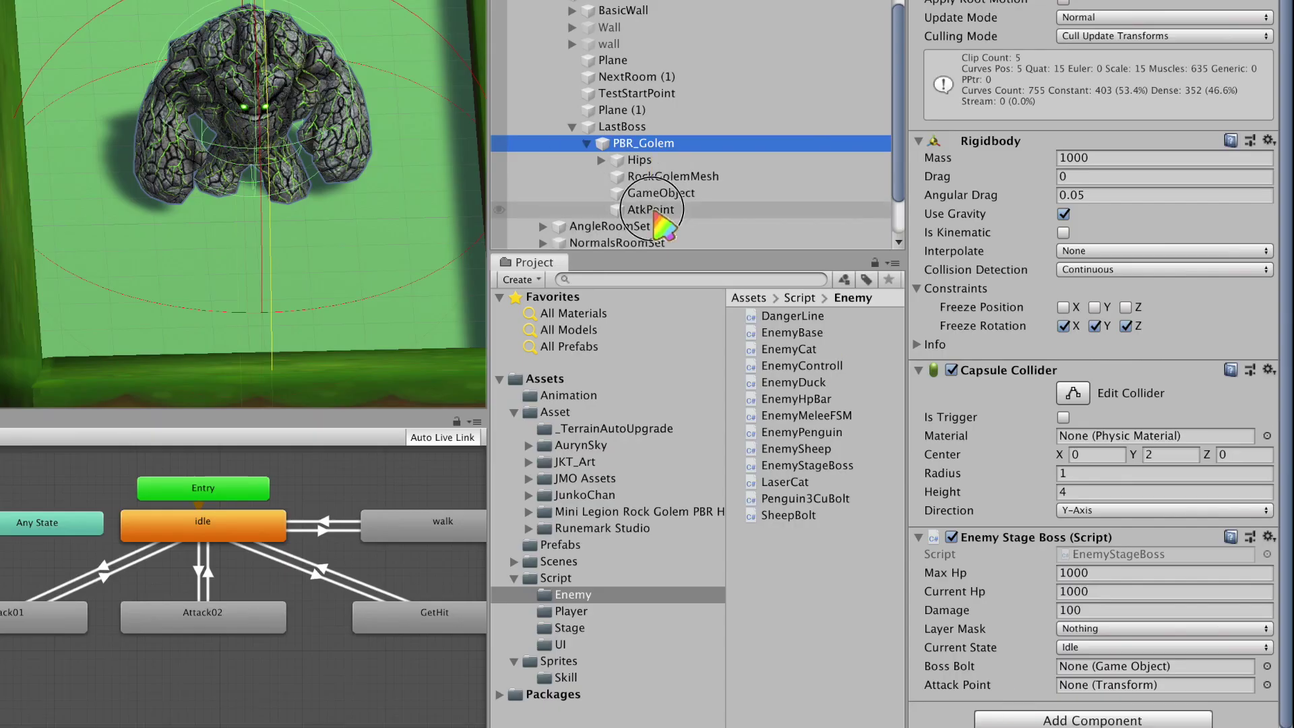
pyautogui.moveTo(651, 211); pyautogui.dragTo(1100, 684)
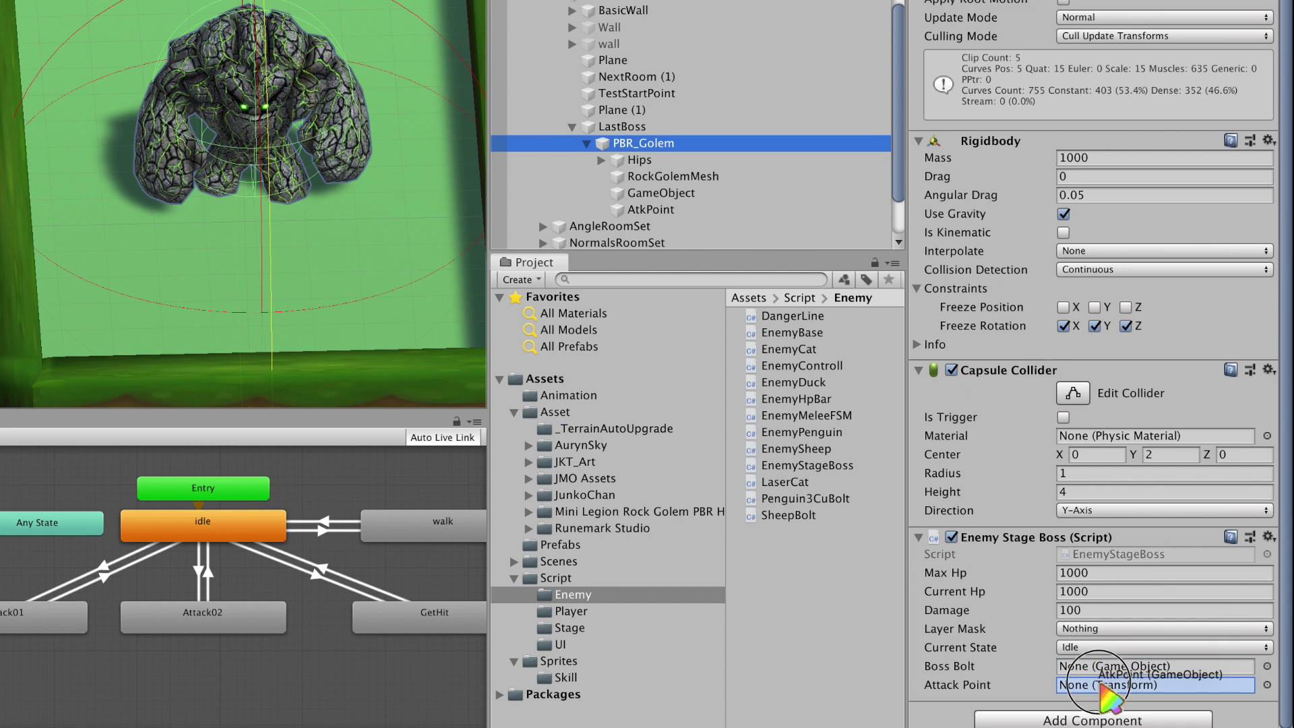
# - Set the boss's layer mask to Default and create a BossBolt C# script in the Enemy folder
pyautogui.click(1146, 628)
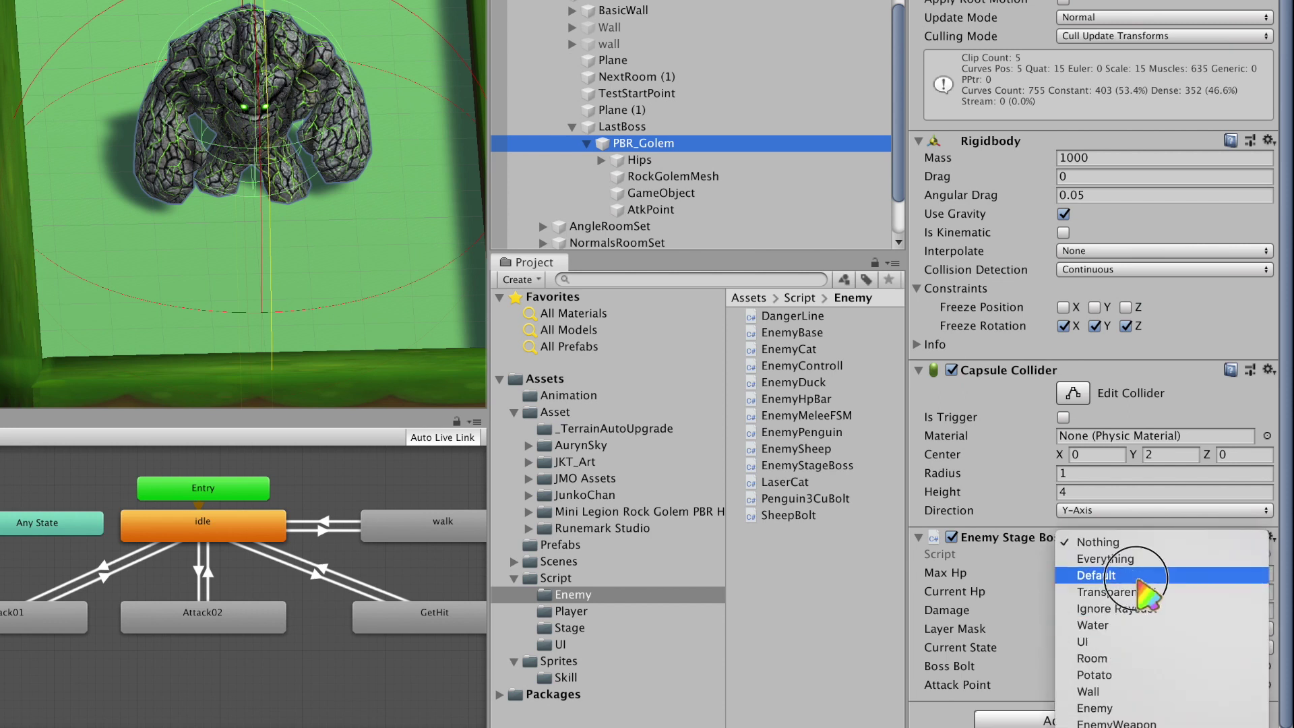
pyautogui.click(1141, 576)
pyautogui.doubleClick(627, 511)
pyautogui.doubleClick(789, 366)
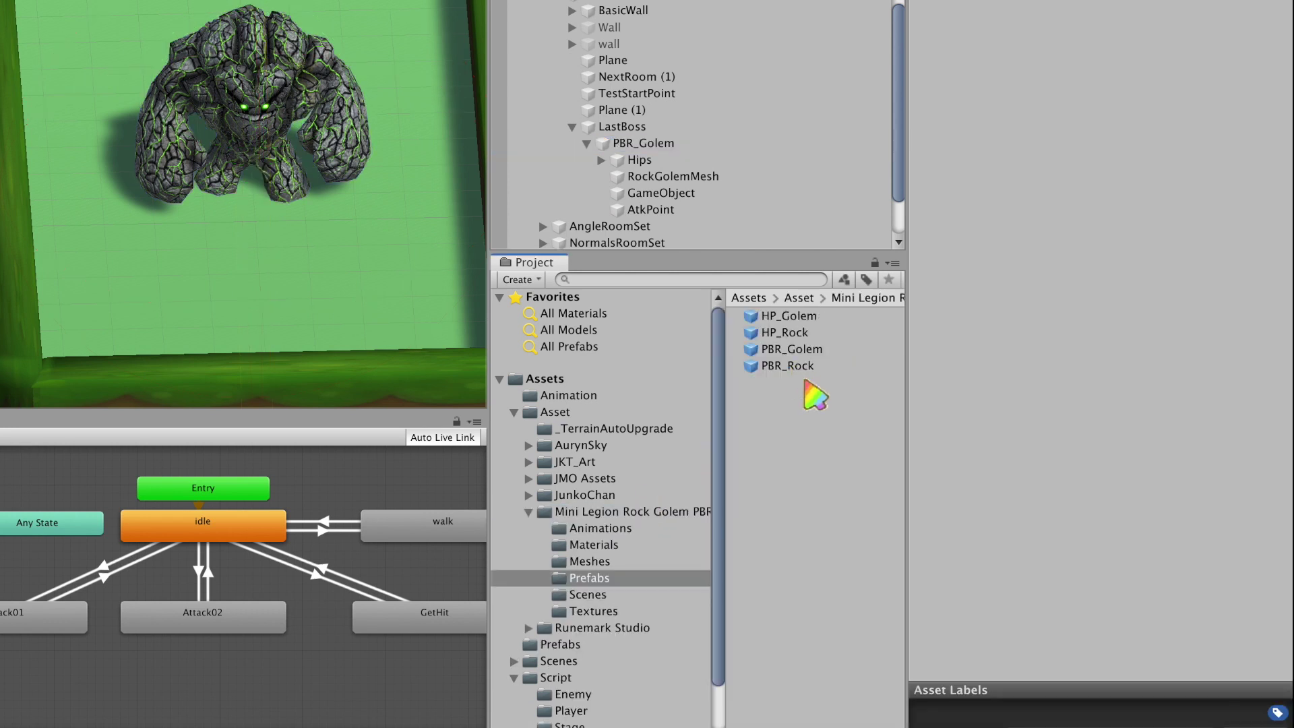
pyautogui.click(573, 695)
pyautogui.rightClick(786, 294)
pyautogui.moveTo(876, 301)
pyautogui.click(1160, 41)
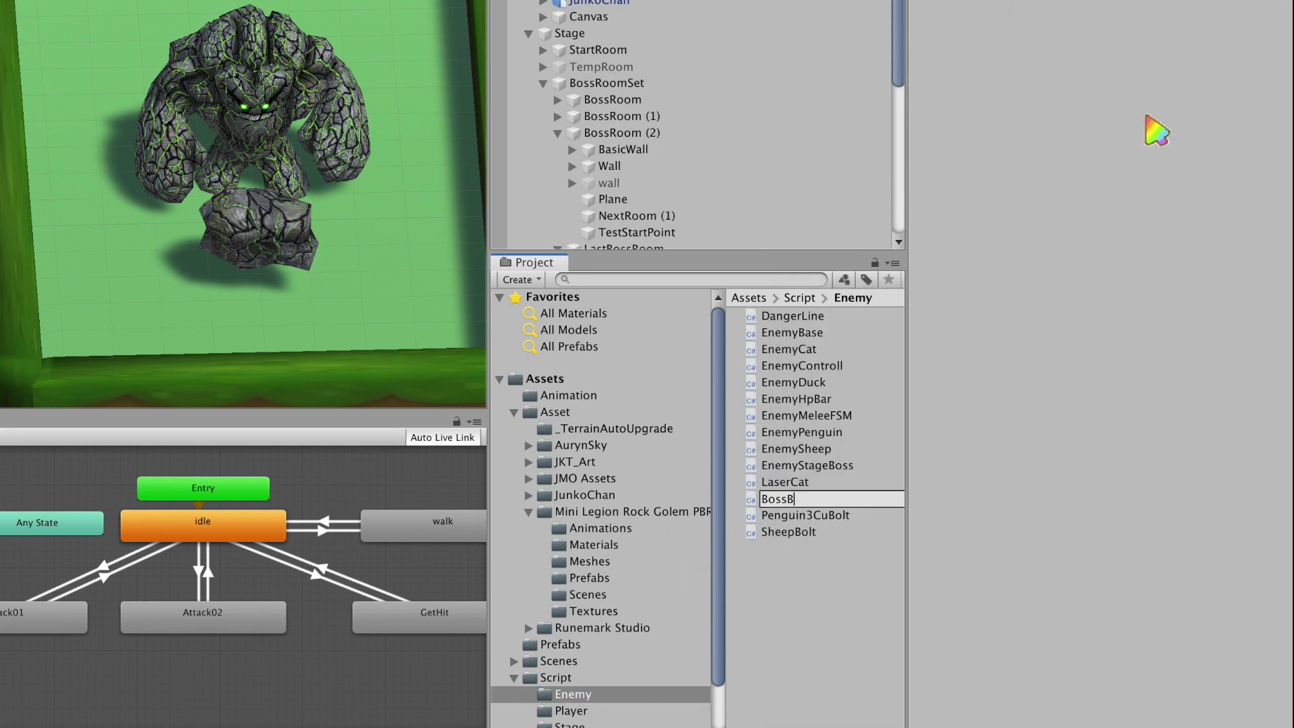
# - Save PBR_Rock as an original prefab in the golem pack's Prefabs folder
pyautogui.moveTo(256, 263); pyautogui.dragTo(816, 570)
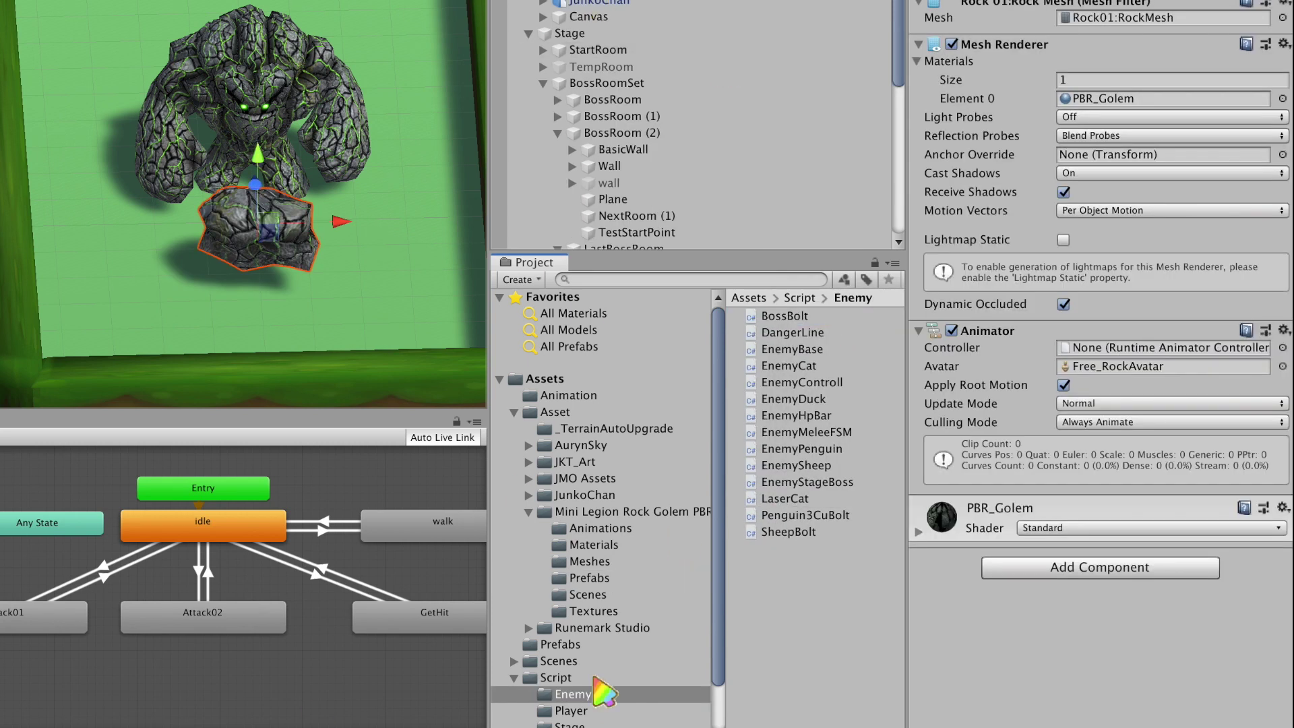
pyautogui.moveTo(815, 569); pyautogui.dragTo(817, 569)
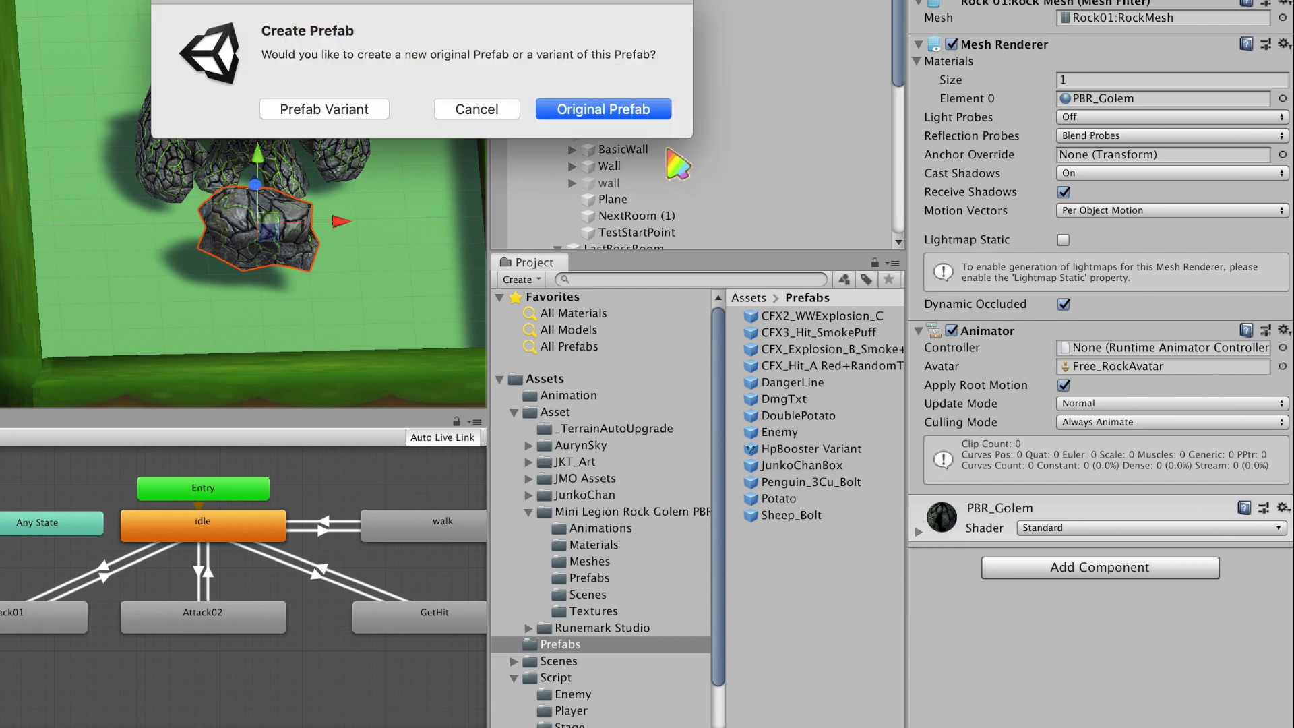
pyautogui.click(644, 112)
# - Give the rock prefab the BossBolt script, a Rigidbody and a convex Mesh Collider
pyautogui.click(573, 694)
pyautogui.moveTo(784, 315); pyautogui.dragTo(1004, 496)
pyautogui.click(1074, 611)
pyautogui.write('ri')
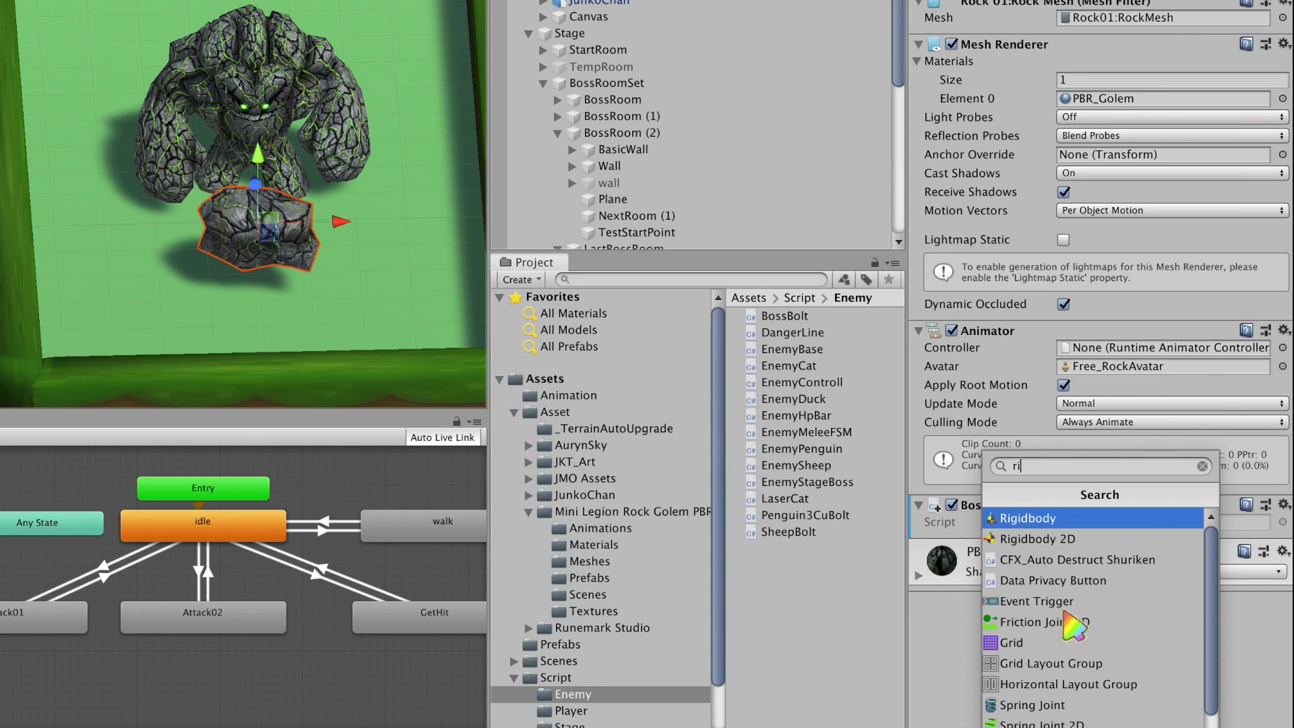
pyautogui.press('Return')
pyautogui.click(1092, 722)
pyautogui.write('mesh co')
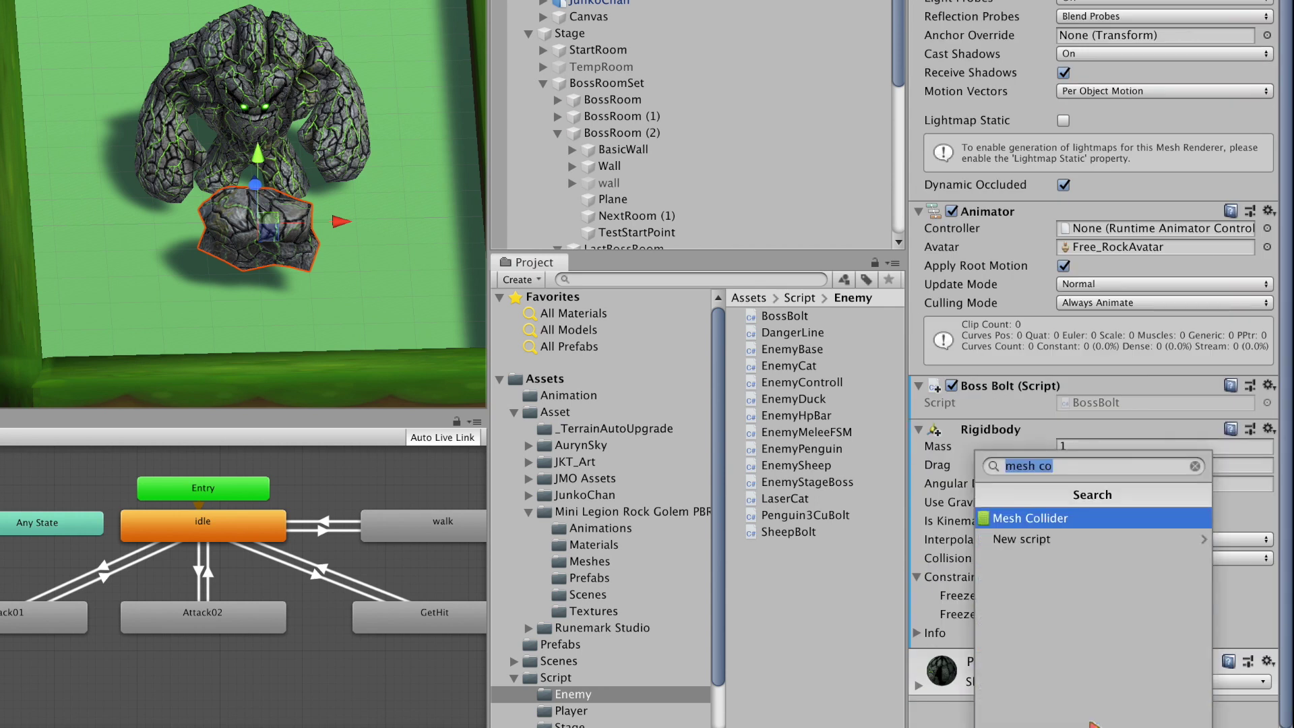
pyautogui.press('Return')
pyautogui.click(1064, 557)
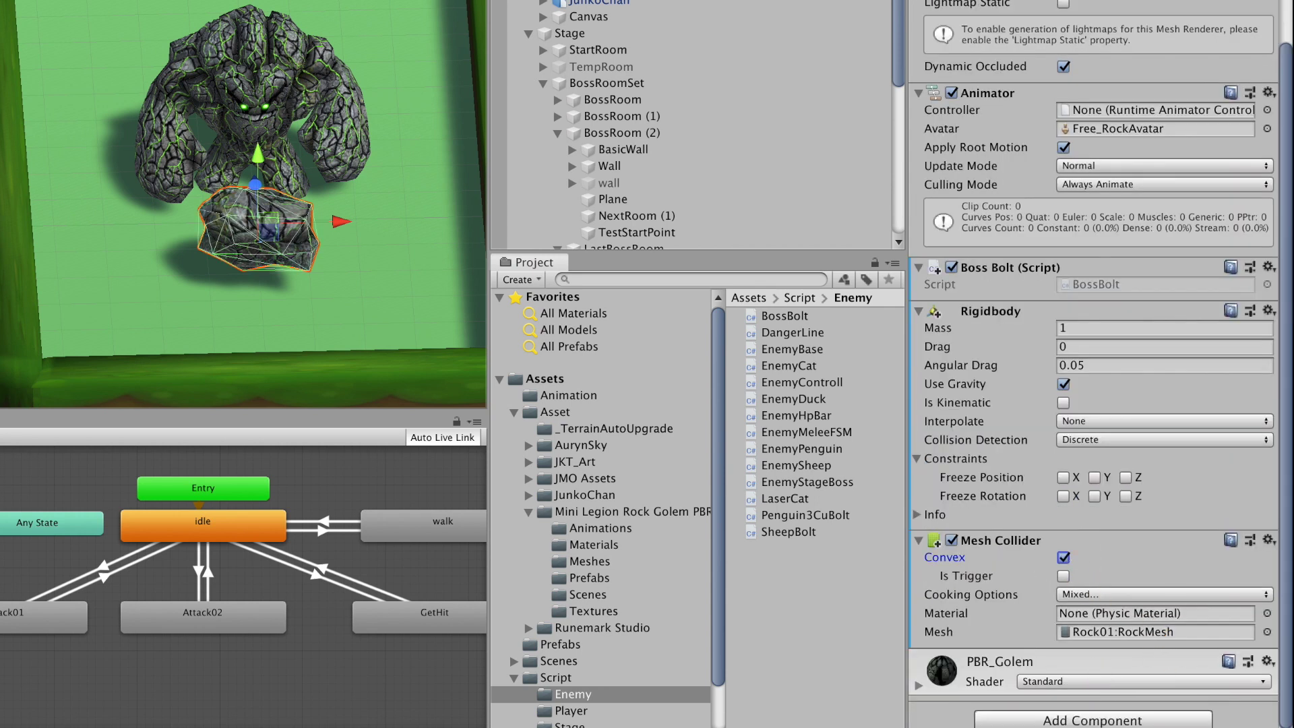
# - Tag the rock RangeAtk, put it on the EnemyWeapon layer, shrink its scale and apply the overrides
pyautogui.scroll(3, 1065, 559)
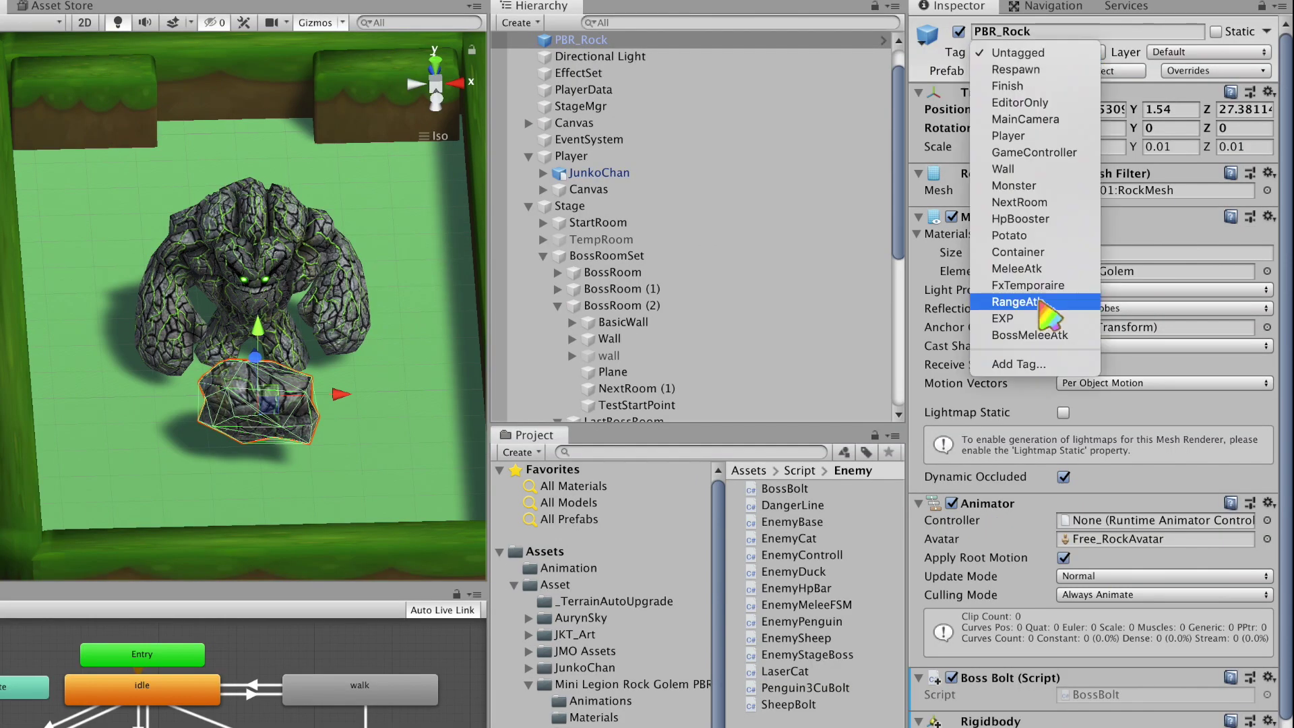
pyautogui.click(1044, 302)
pyautogui.click(1210, 52)
pyautogui.click(1187, 211)
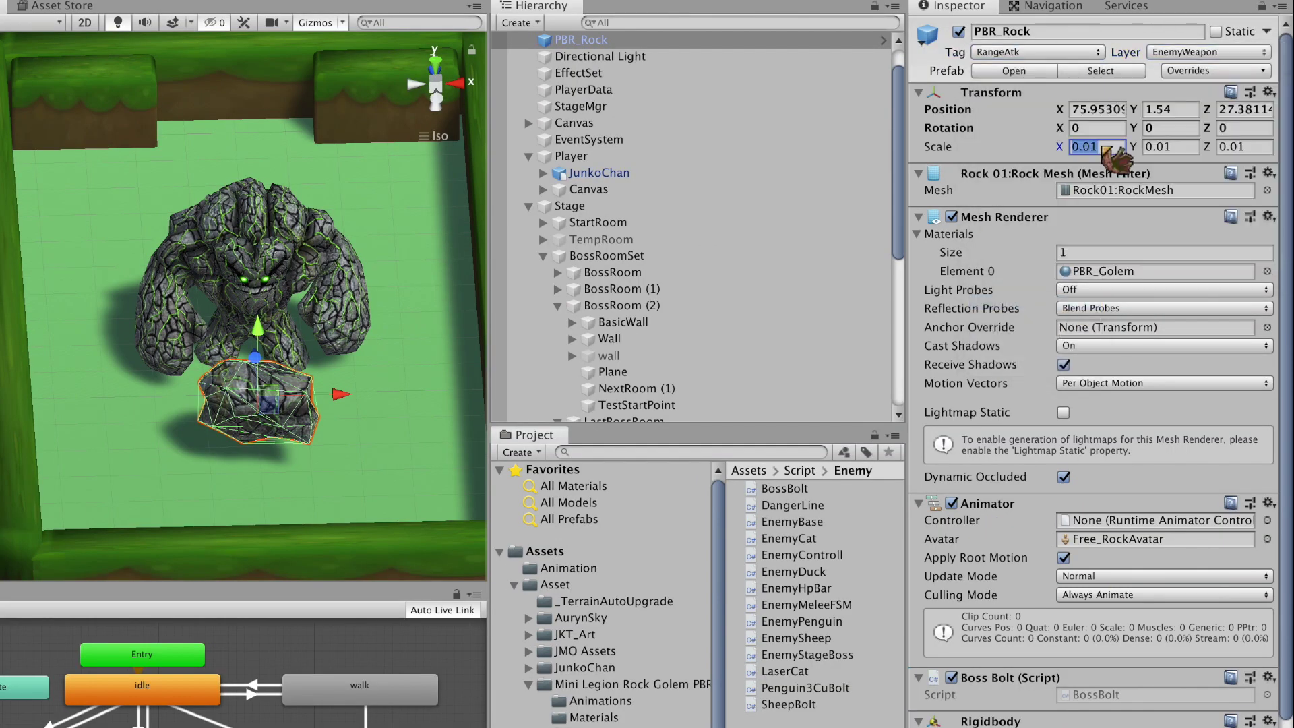
pyautogui.scroll(-3, 334, 425)
pyautogui.click(1215, 70)
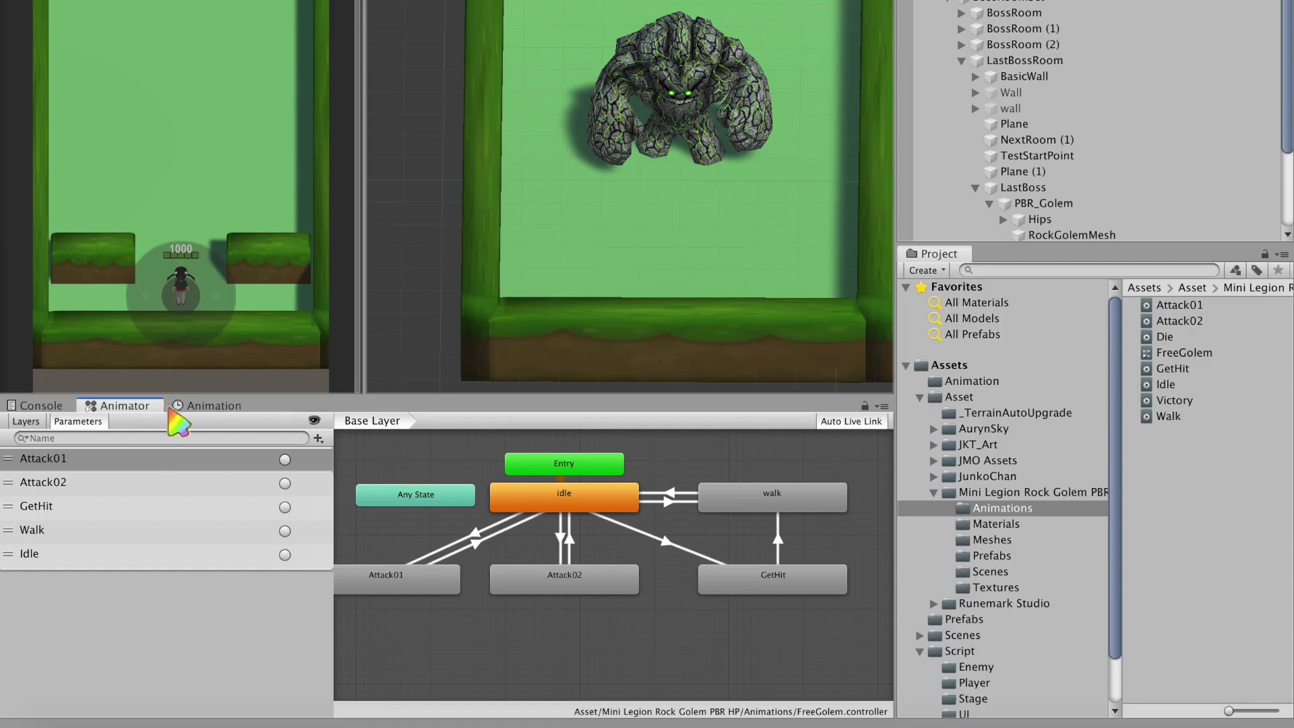
# - Compress the Attack01 clip's keyframes so it ends near 1:12
pyautogui.click(202, 405)
pyautogui.moveTo(809, 421); pyautogui.dragTo(768, 421)
pyautogui.moveTo(827, 483); pyautogui.dragTo(614, 482)
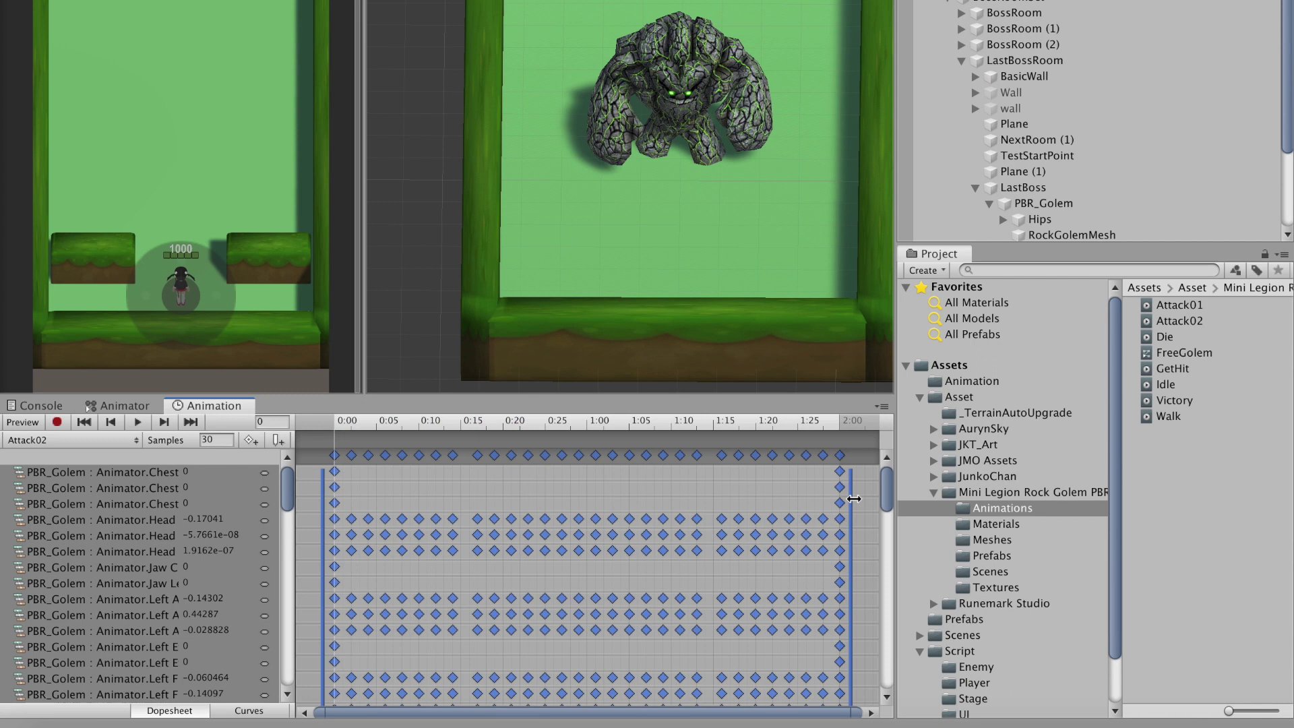
# - Compress Attack02 to end near 1:05 and add events calling Attack01() and Attack02()
pyautogui.moveTo(854, 498); pyautogui.dragTo(648, 491)
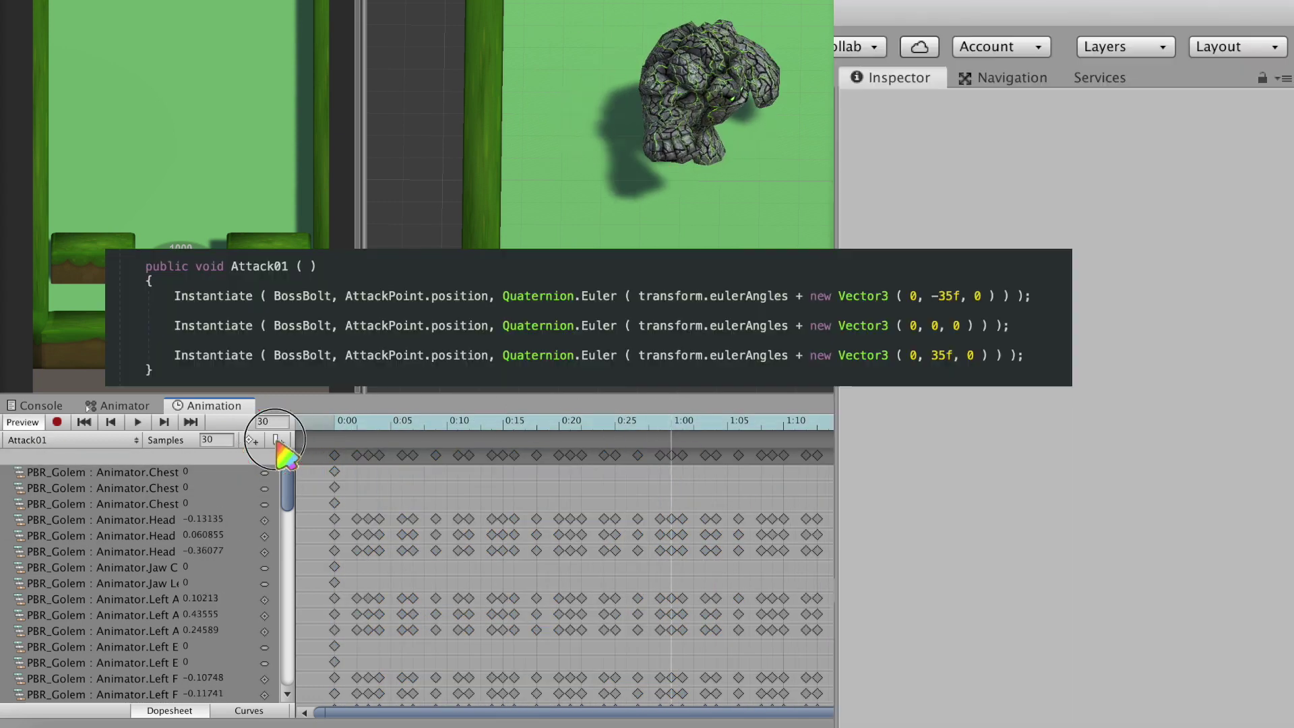
pyautogui.click(277, 440)
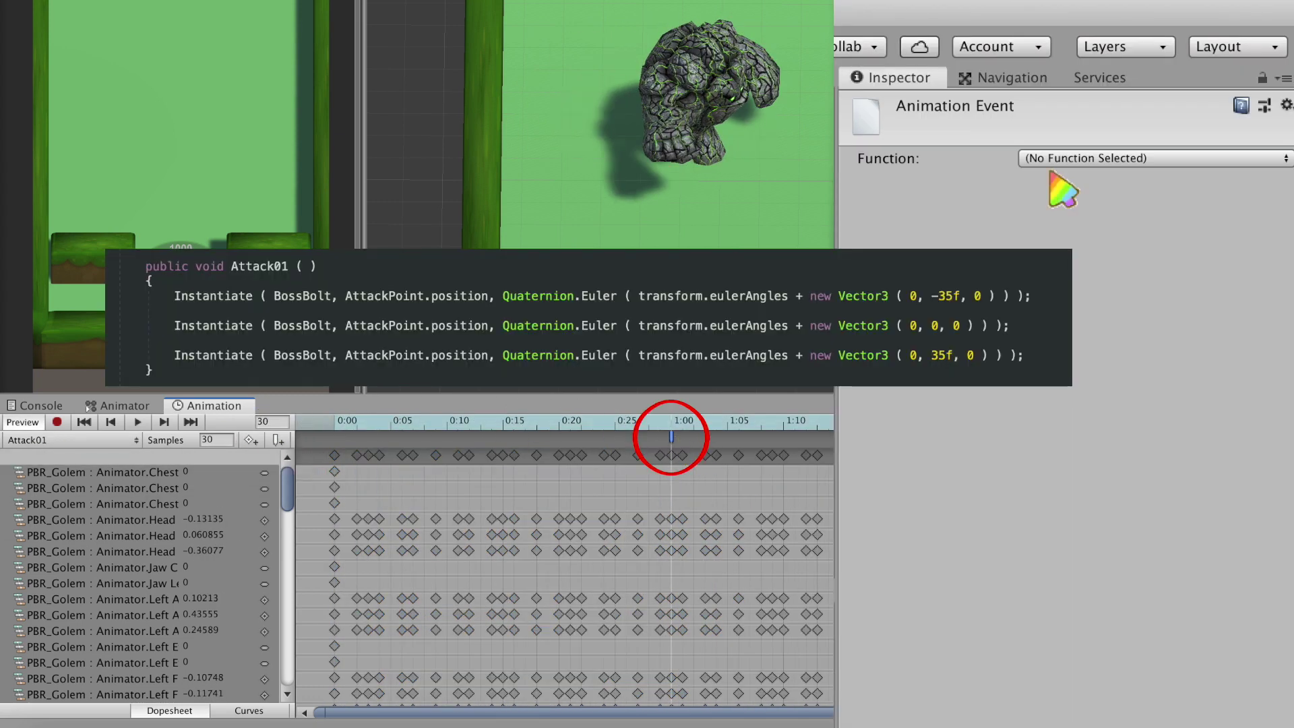
pyautogui.click(1079, 160)
pyautogui.click(1119, 57)
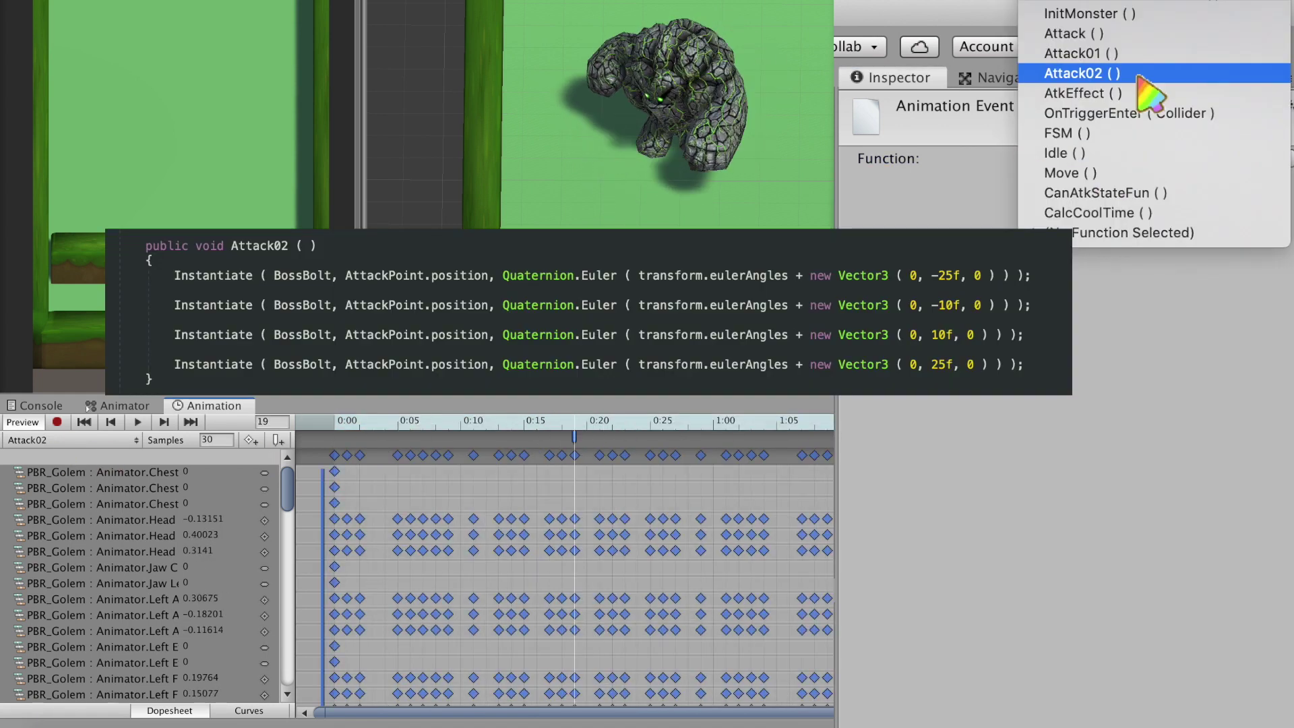
pyautogui.click(1139, 76)
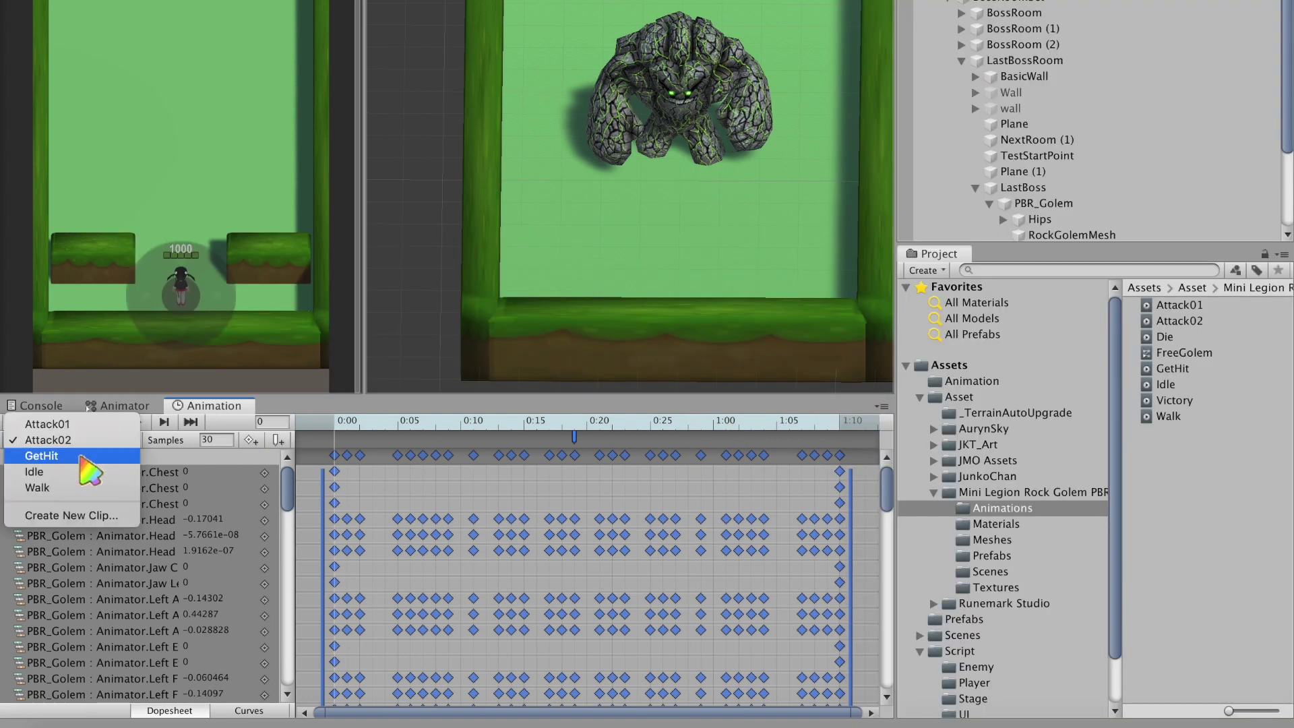
# - Shorten GetHit to end around 0:14 and Walk to end around 0:15
pyautogui.click(81, 457)
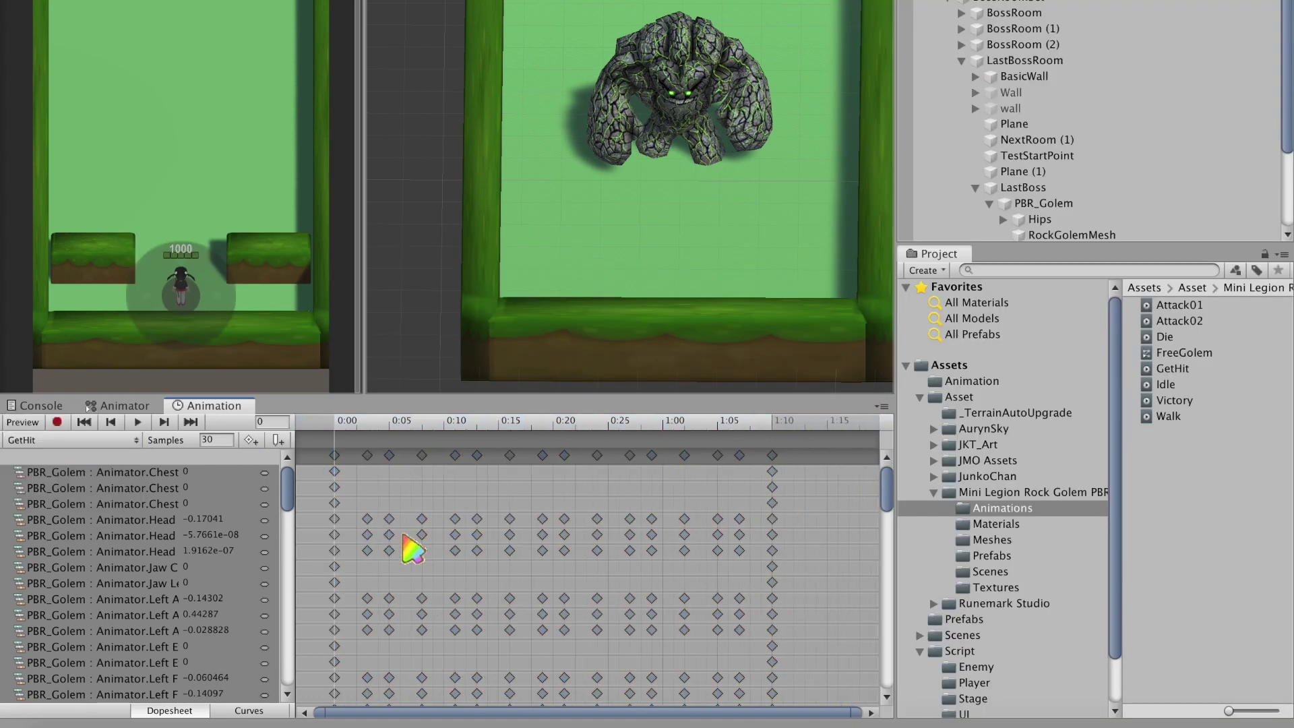
pyautogui.moveTo(773, 495); pyautogui.dragTo(499, 495)
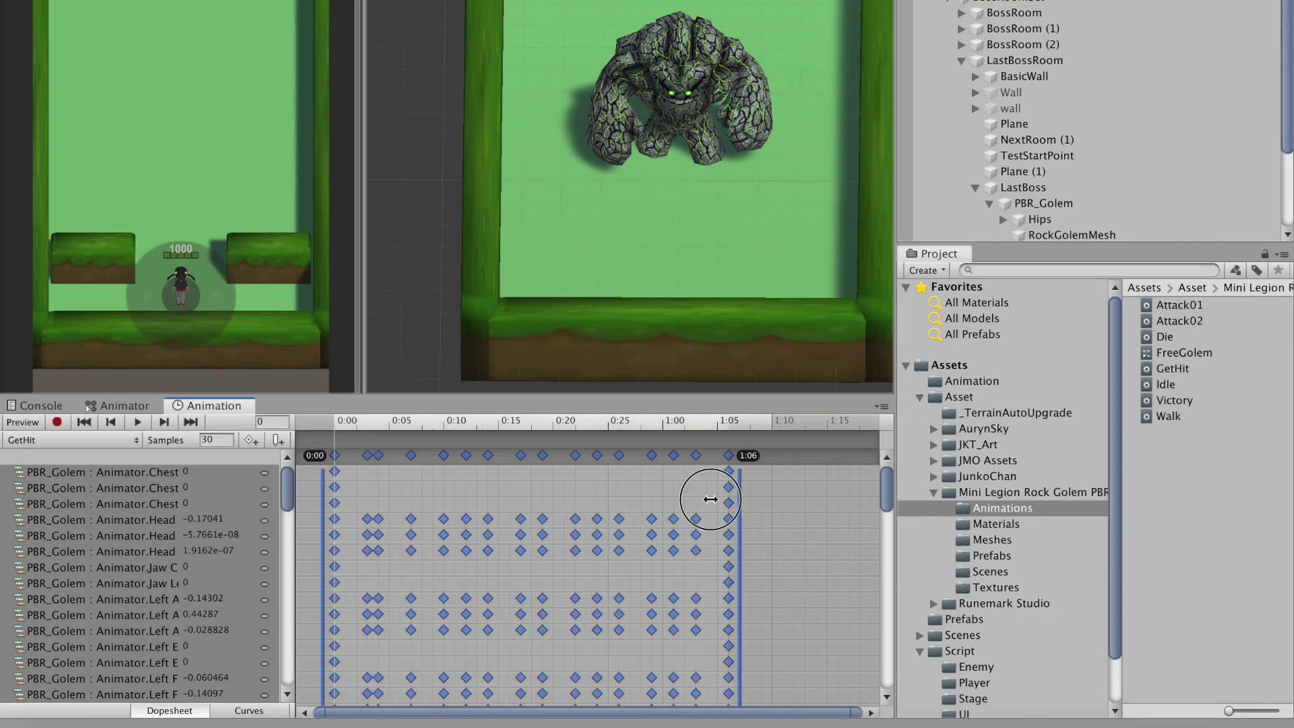
pyautogui.click(74, 440)
pyautogui.click(74, 472)
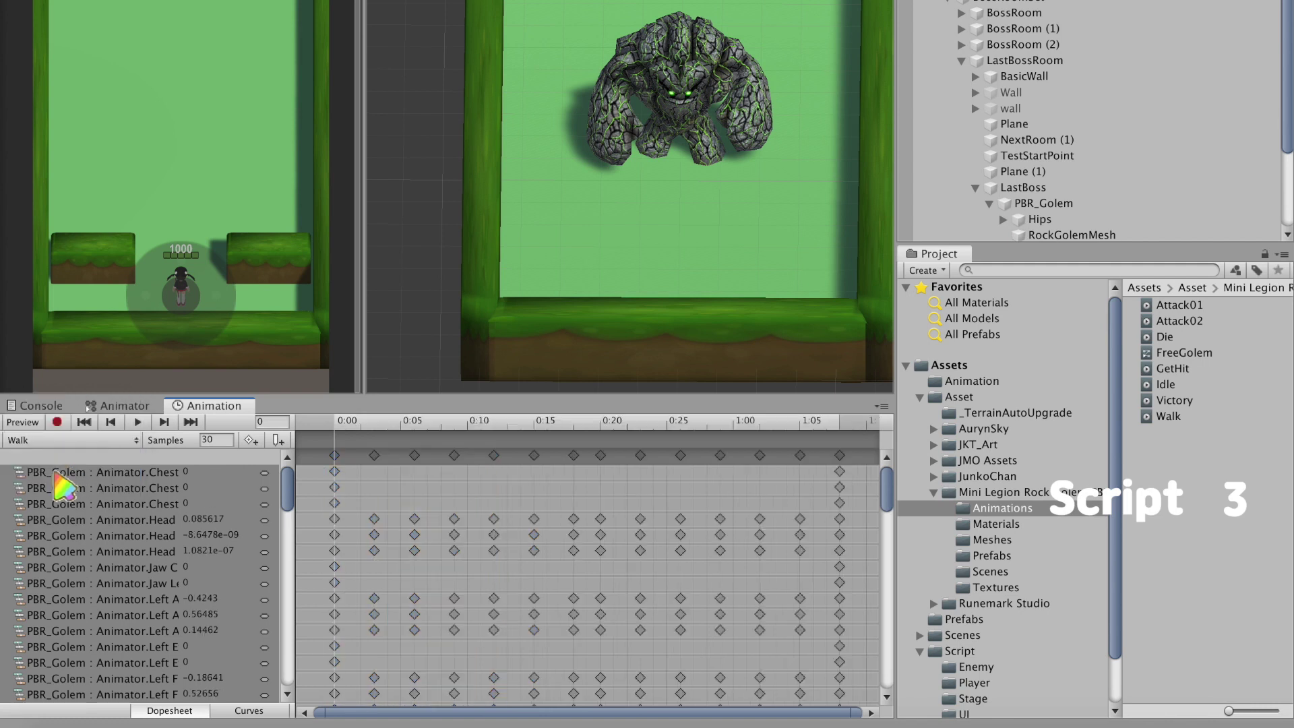
pyautogui.moveTo(837, 499); pyautogui.dragTo(544, 499)
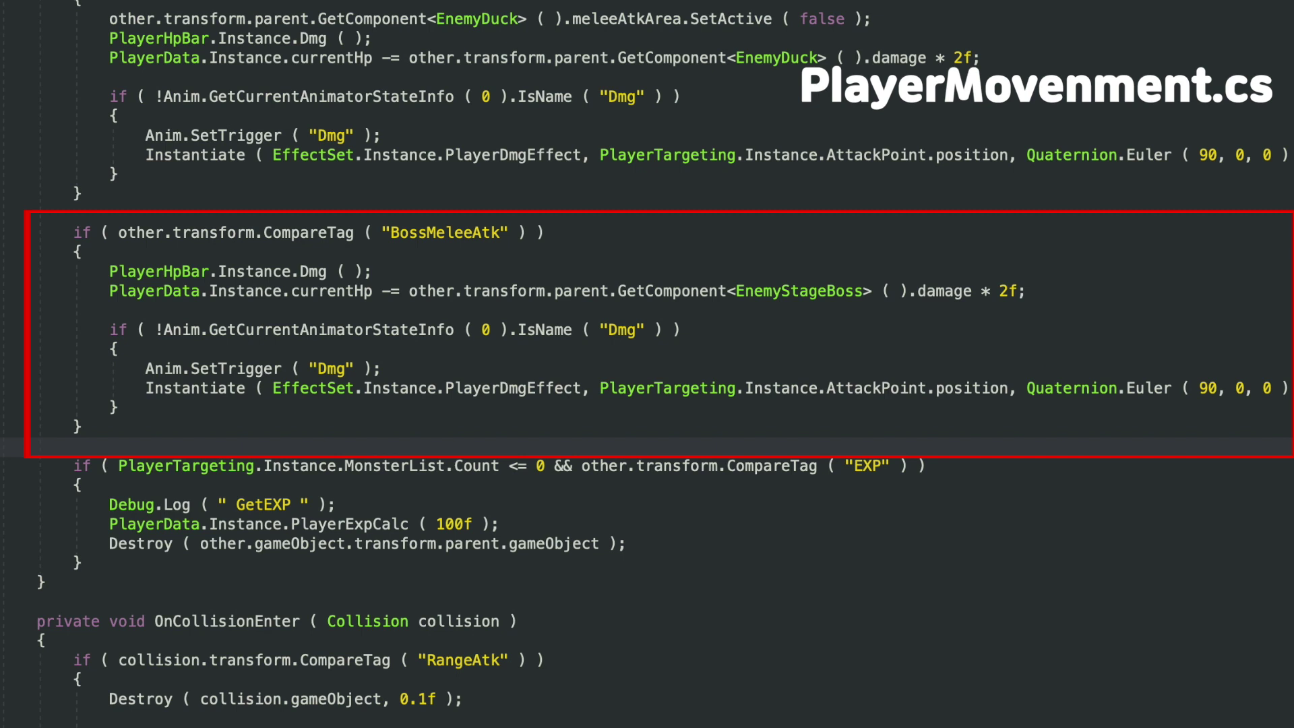
# - Set CloseDoor's tag and layer, children included, to Wall, then run the character toward the door
pyautogui.scroll(-7, 229, 708)
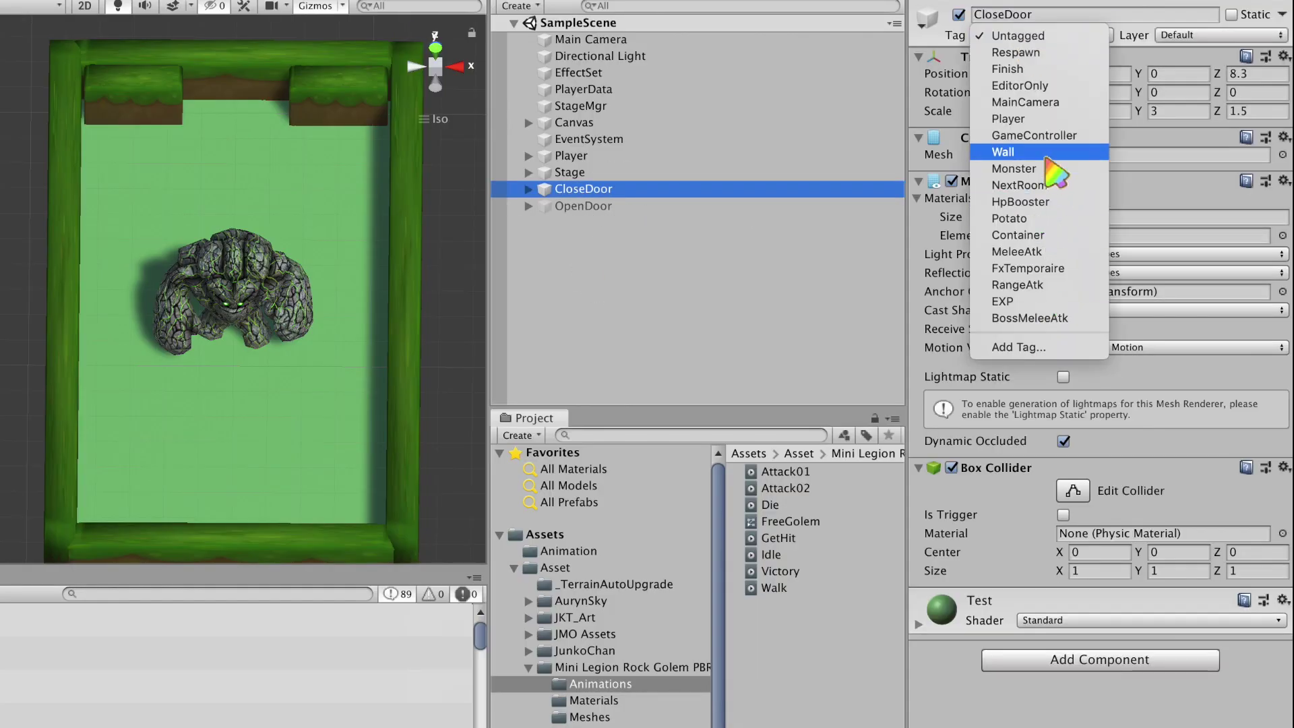
pyautogui.click(1046, 154)
pyautogui.click(1220, 34)
pyautogui.click(1187, 137)
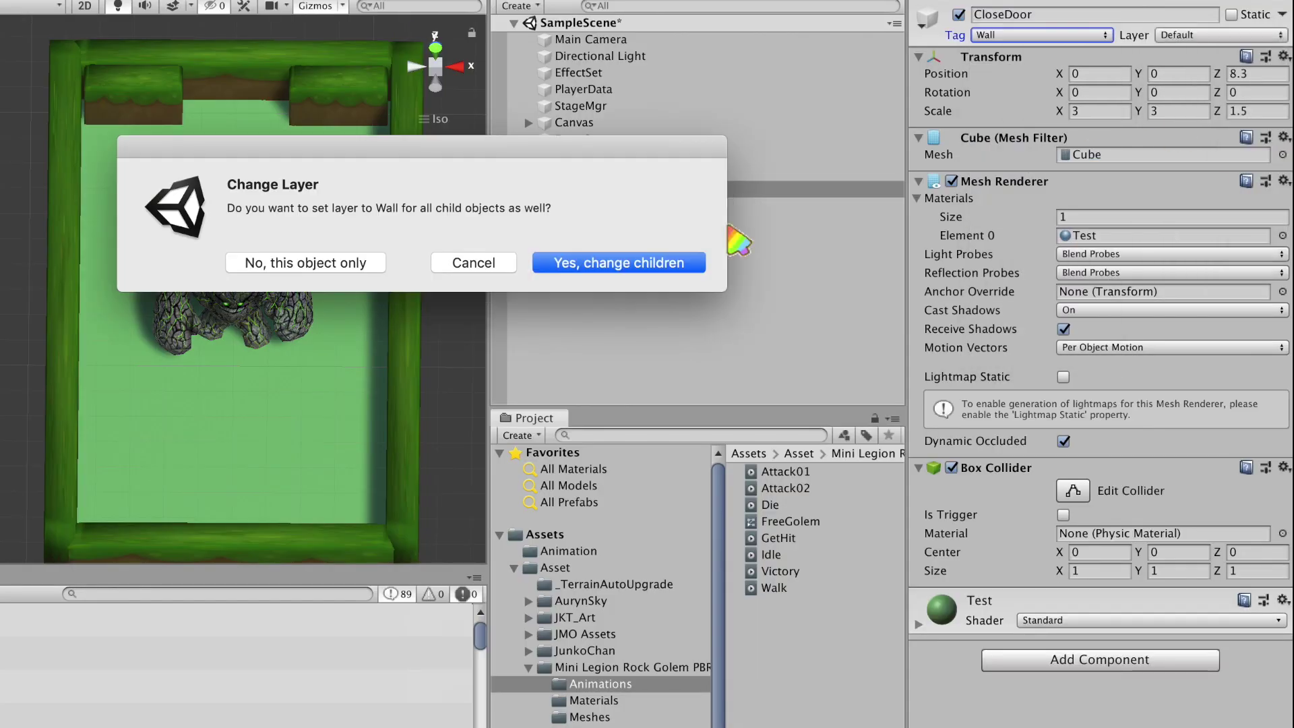
pyautogui.click(648, 262)
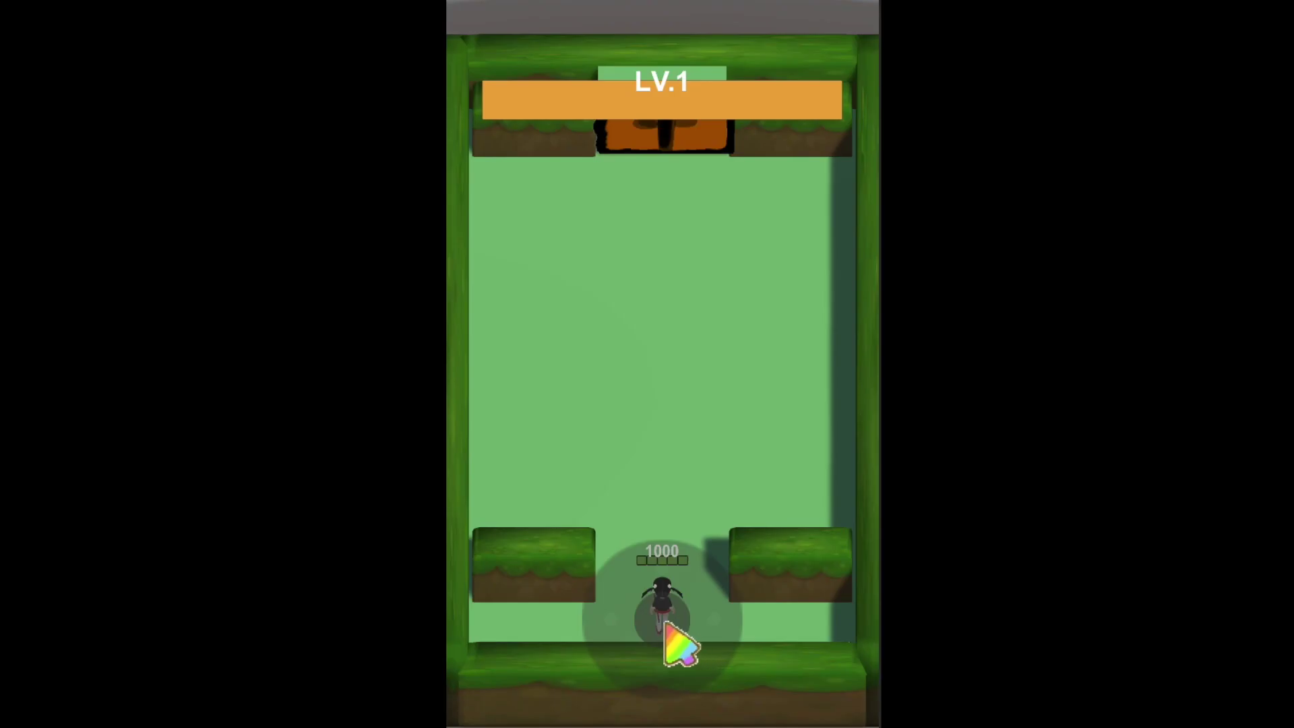
pyautogui.moveTo(665, 623); pyautogui.dragTo(703, 407)
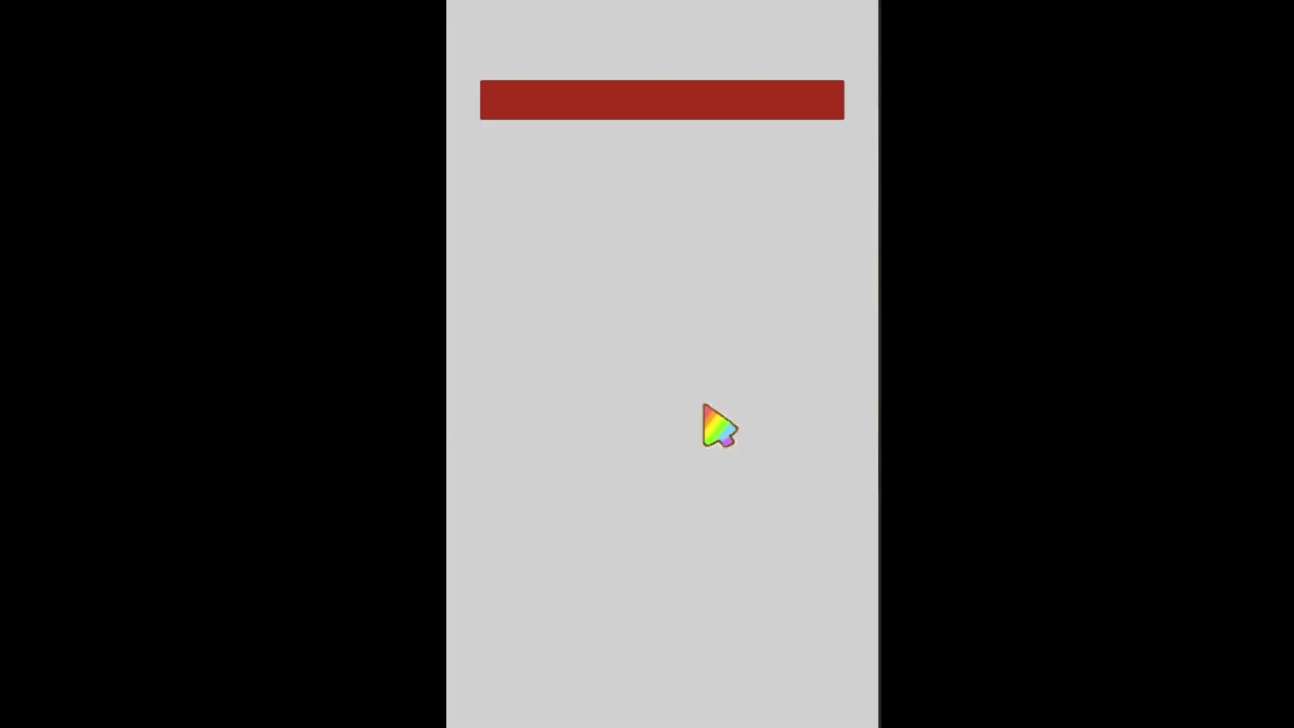
# - Dodge the golem's rock bolts while attacking, finish it off, and run through the opened doors
pyautogui.moveTo(685, 462); pyautogui.dragTo(823, 491)
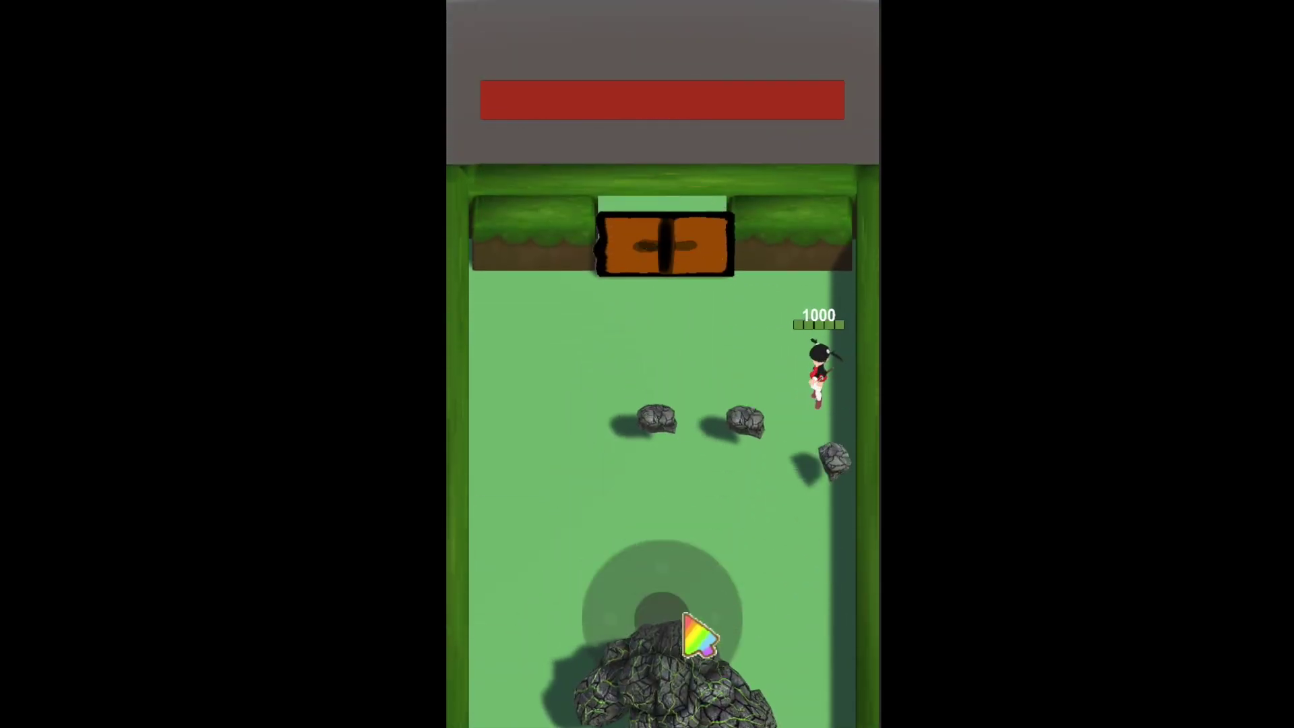
pyautogui.moveTo(684, 615); pyautogui.dragTo(463, 593)
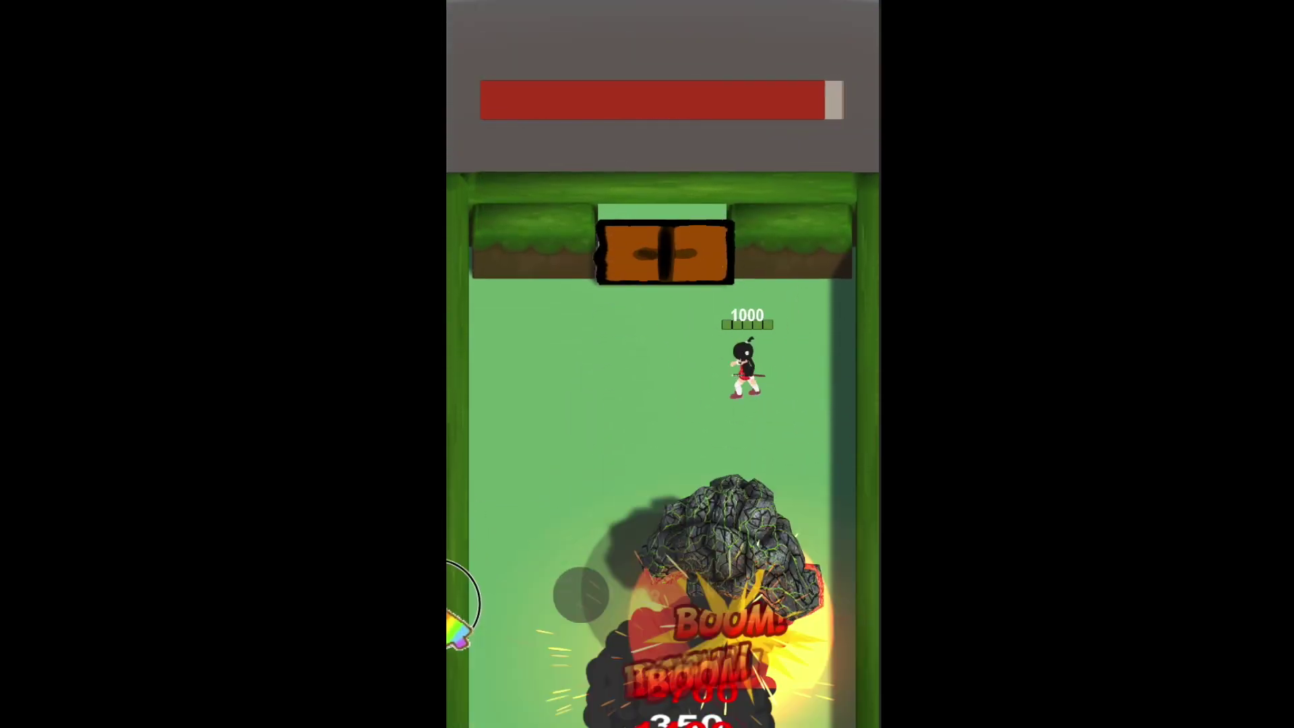
pyautogui.moveTo(665, 593)
pyautogui.mouseDown()
pyautogui.moveTo(661, 709)
pyautogui.moveTo(731, 616)
pyautogui.moveTo(648, 608)
pyautogui.mouseUp()
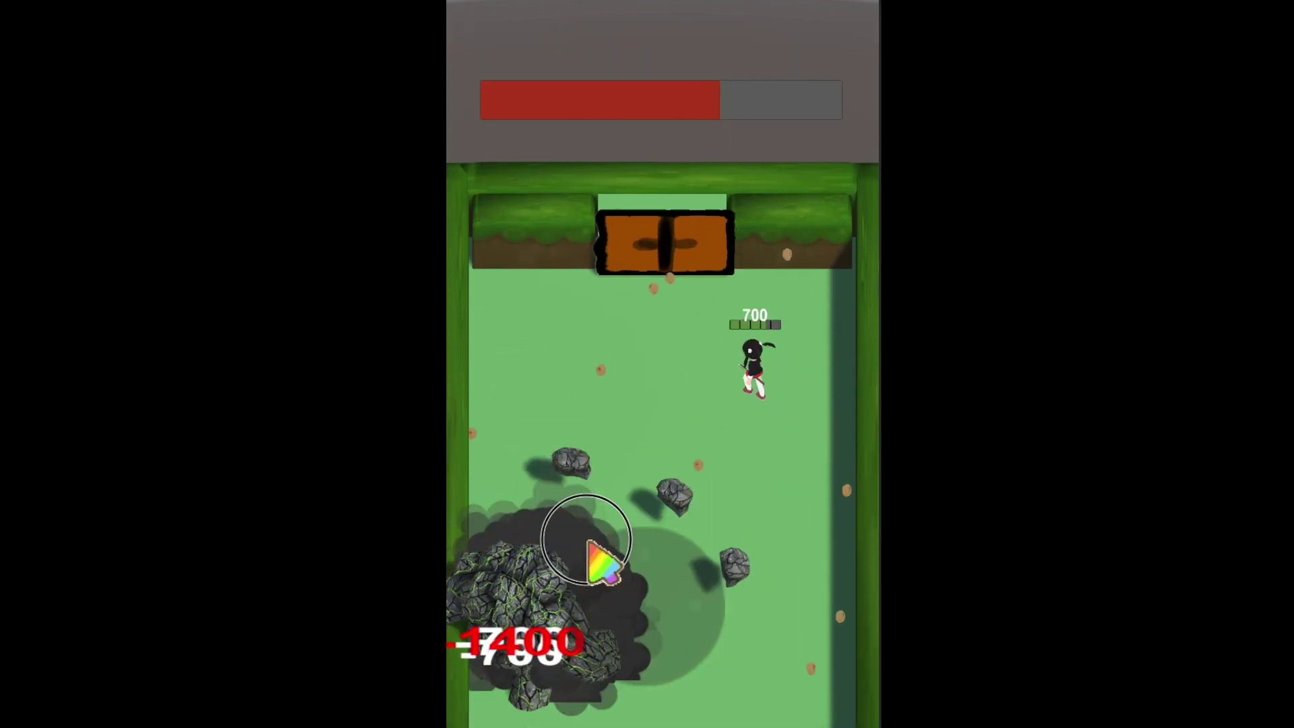
pyautogui.moveTo(648, 611)
pyautogui.mouseDown()
pyautogui.moveTo(567, 675)
pyautogui.moveTo(647, 669)
pyautogui.mouseUp()
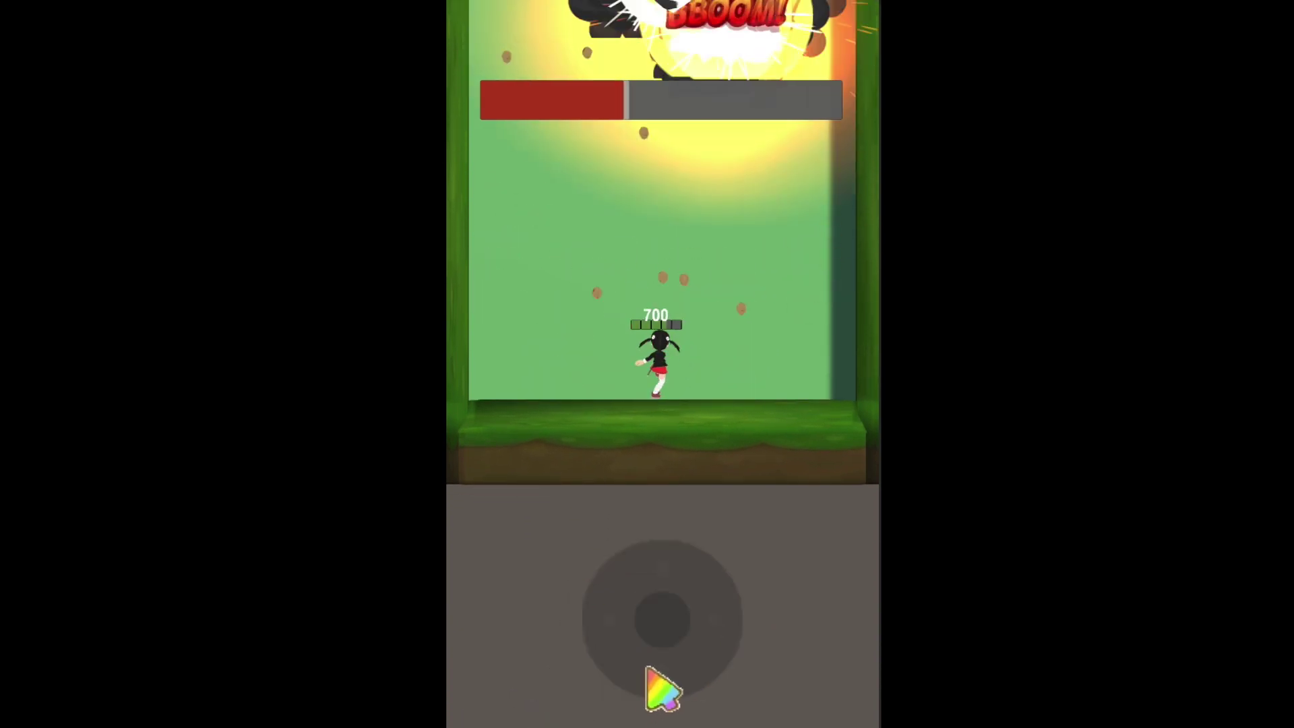
pyautogui.moveTo(647, 668); pyautogui.dragTo(455, 590)
pyautogui.moveTo(728, 471); pyautogui.dragTo(670, 621)
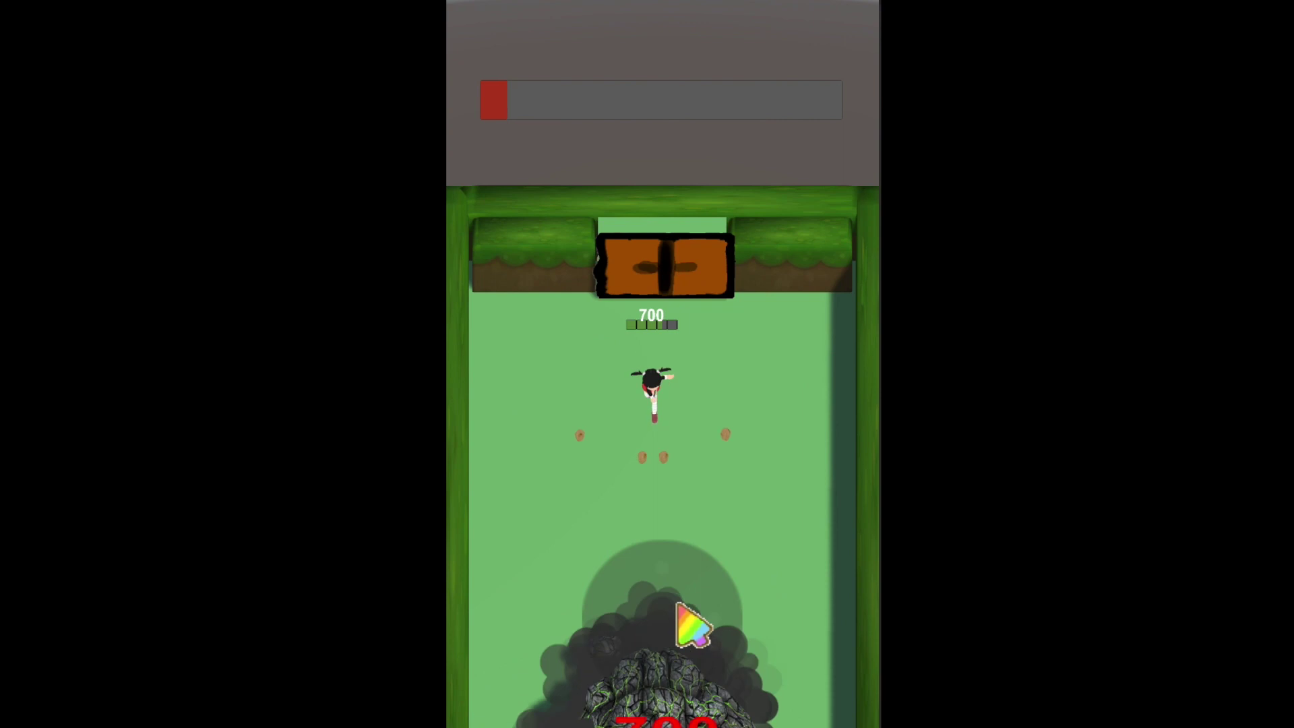
pyautogui.click(687, 630)
pyautogui.moveTo(678, 607); pyautogui.dragTo(716, 536)
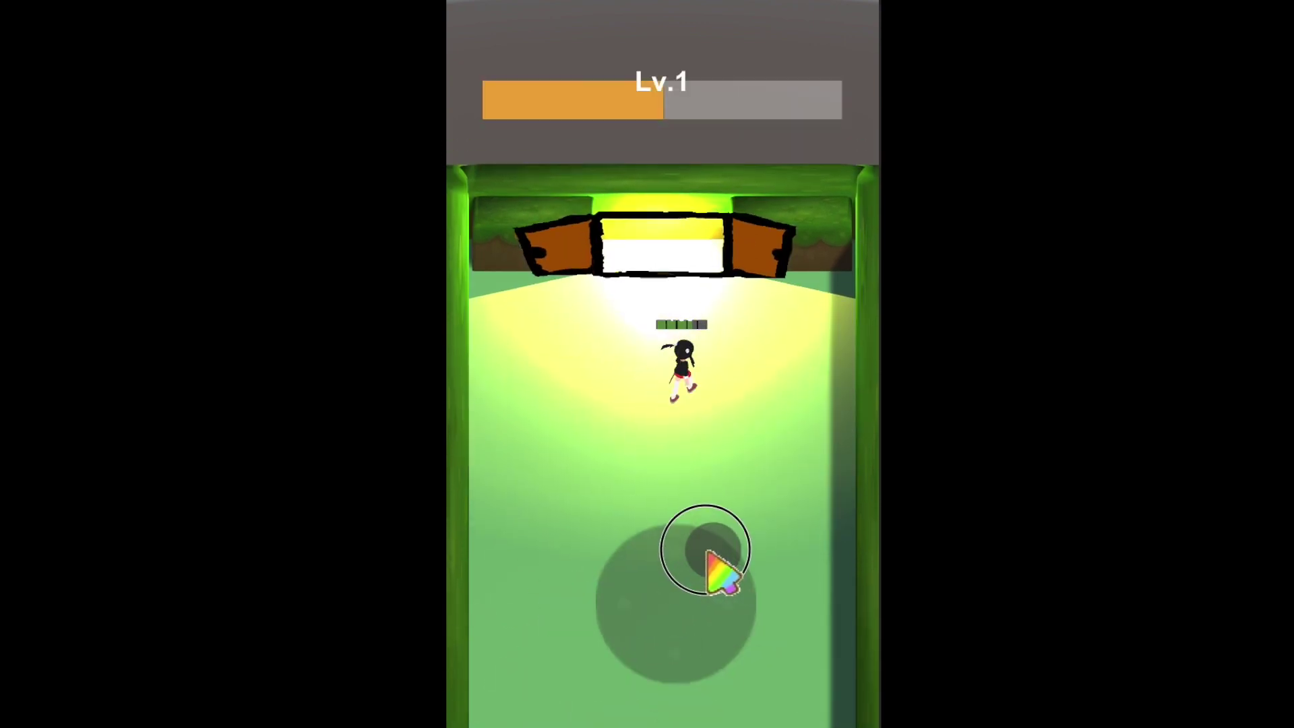